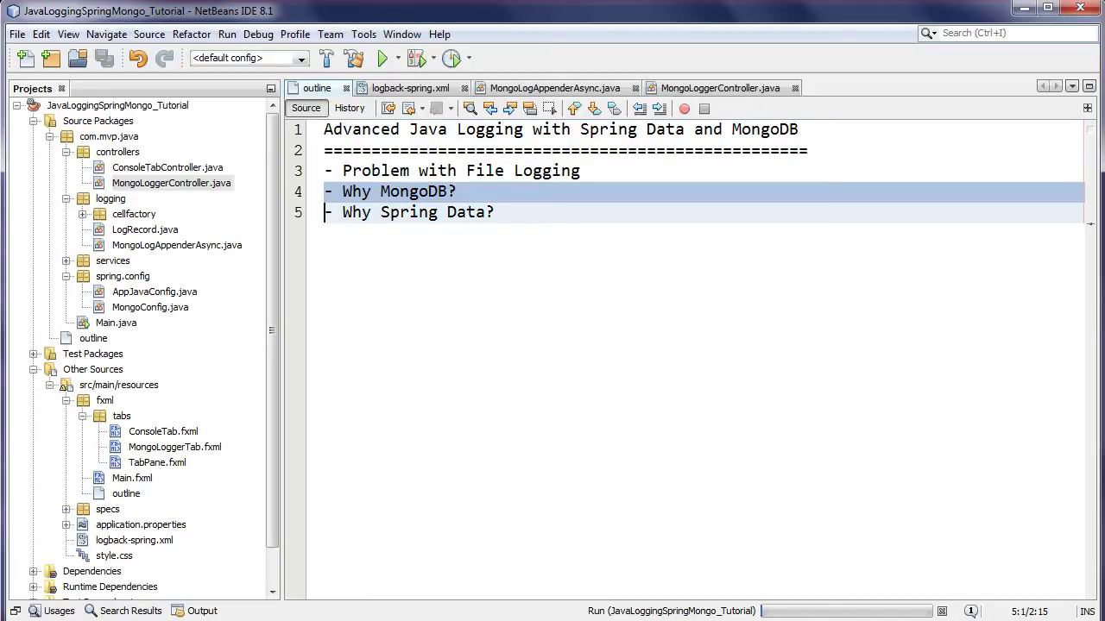
Highlight the "Why Spring Data?" line in the tutorial outline.
{"action": "triple_click", "coordinate": [394, 215]}
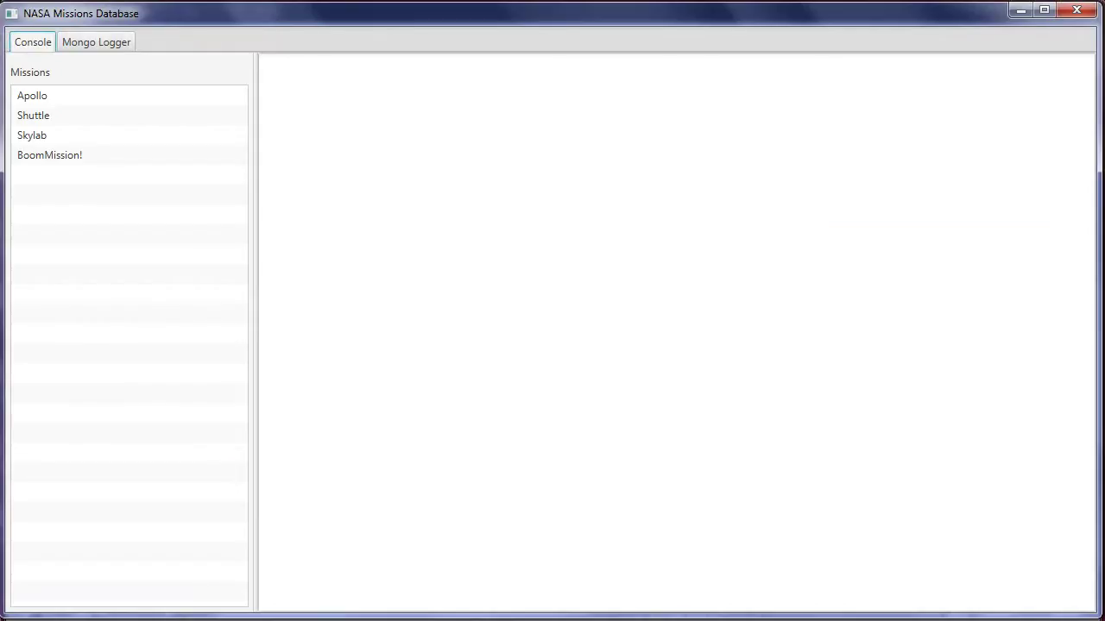
Go through the Apollo, Shuttle, Skylab and BoomMission! entries in the NASA Missions Database to view each mission's description.
{"action": "left_click", "coordinate": [47, 95]}
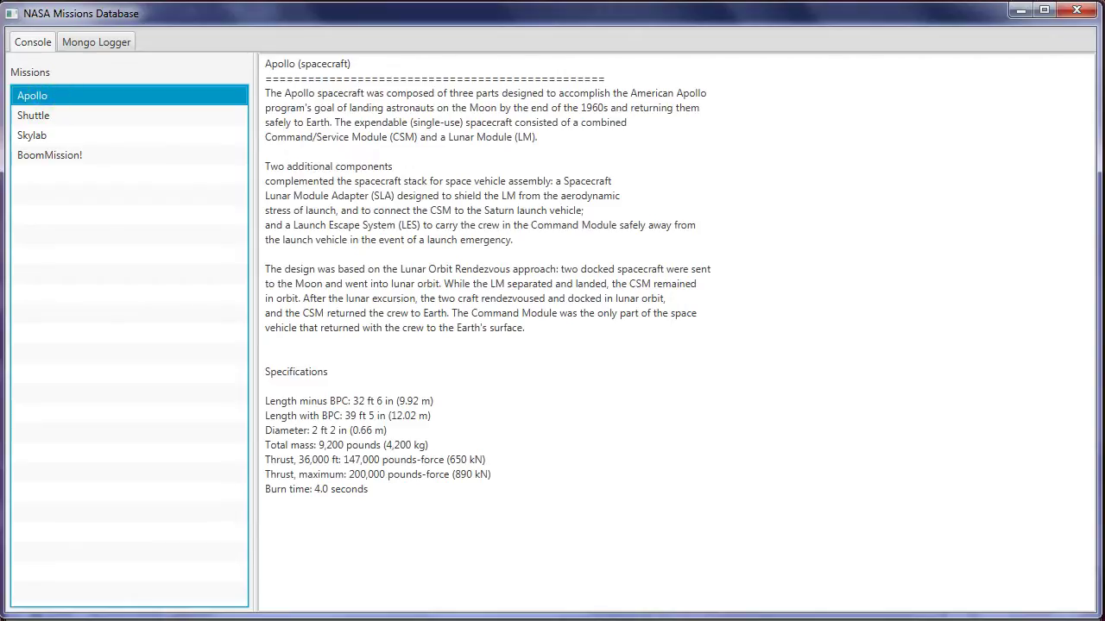
{"action": "left_click", "coordinate": [33, 115]}
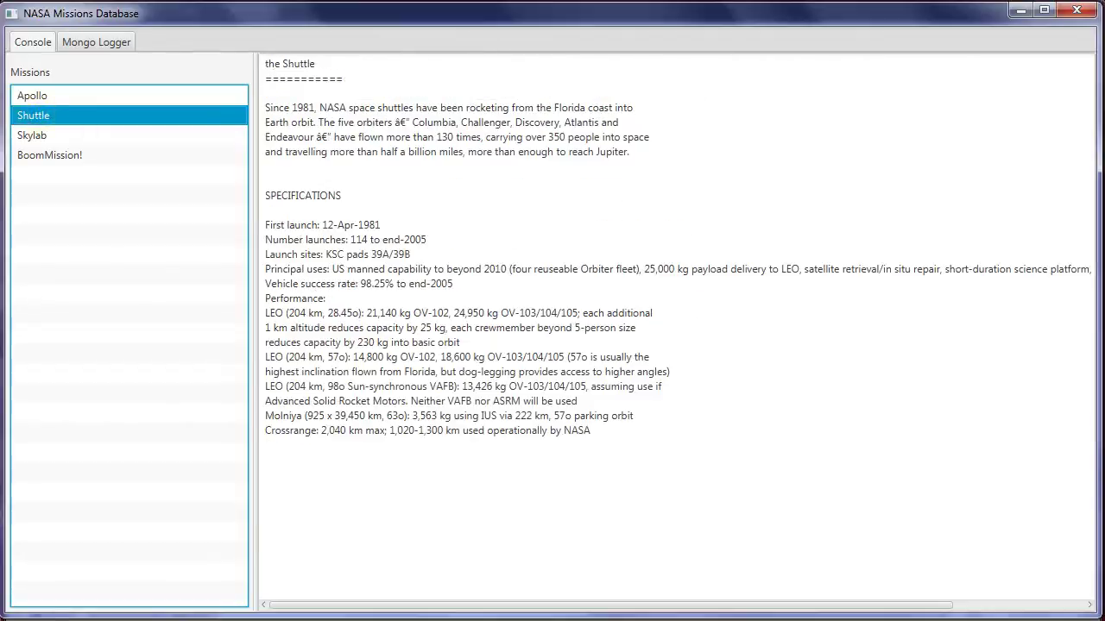
{"action": "left_click", "coordinate": [32, 135]}
{"action": "left_click", "coordinate": [49, 155]}
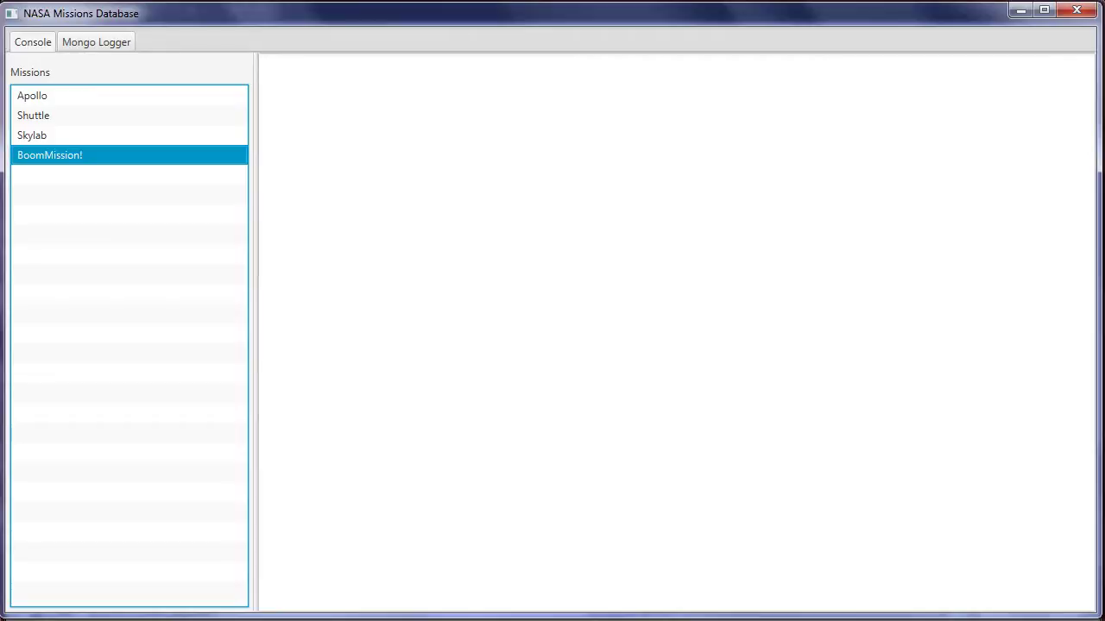
Open the Mongo Logger view and examine its text filters, start and end time fields, and available log levels.
{"action": "left_click", "coordinate": [96, 42]}
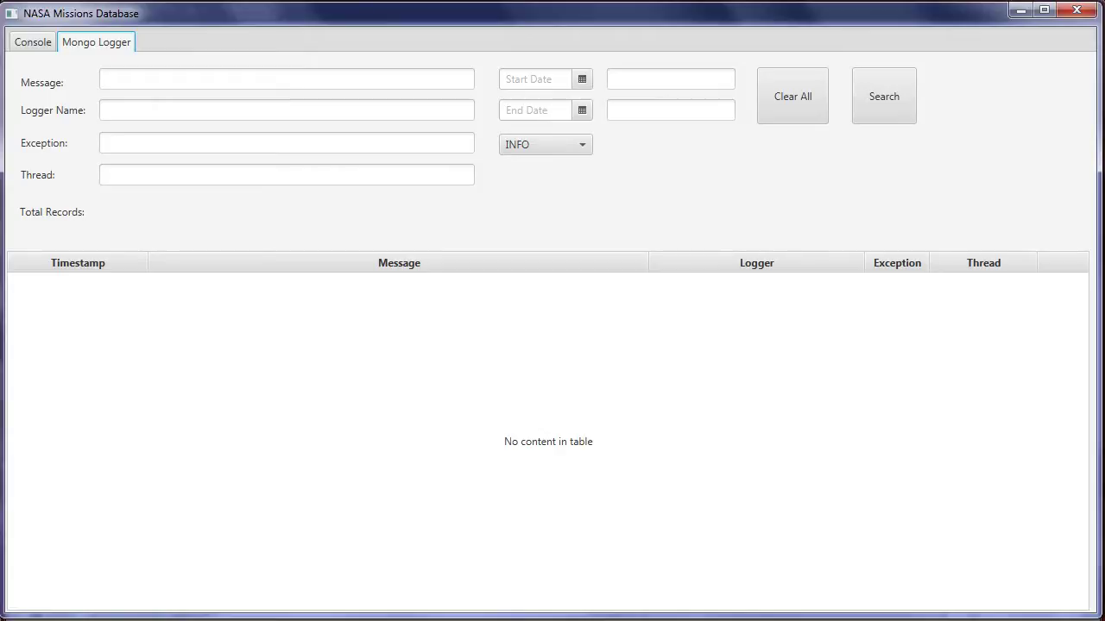
{"action": "left_click", "coordinate": [277, 81]}
{"action": "left_click", "coordinate": [277, 106]}
{"action": "left_click", "coordinate": [271, 142]}
{"action": "left_click", "coordinate": [265, 173]}
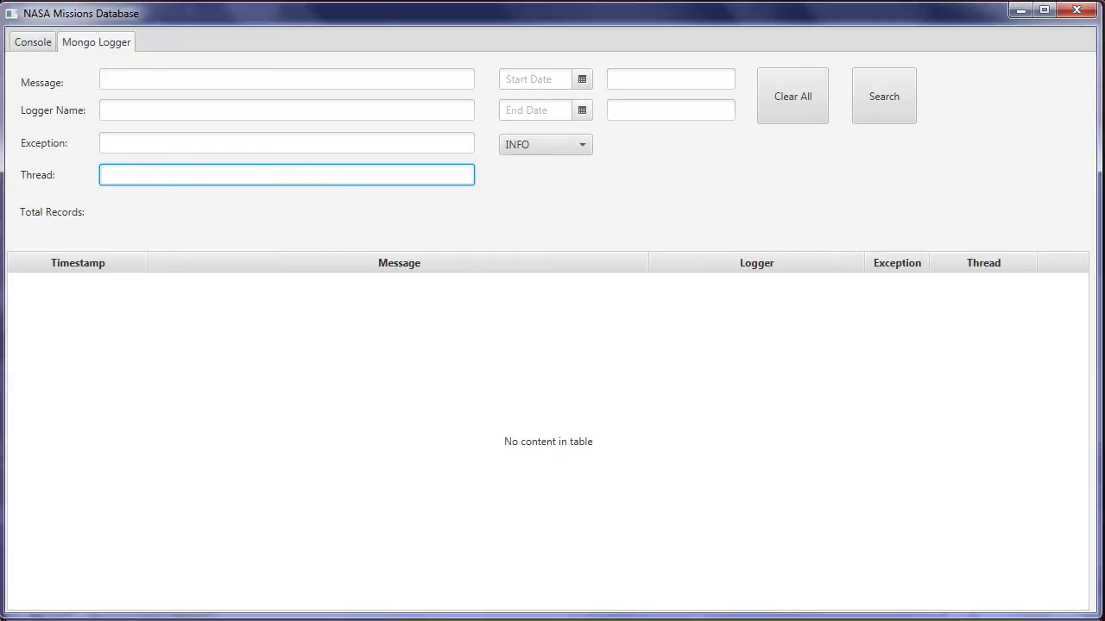
{"action": "left_click", "coordinate": [670, 79]}
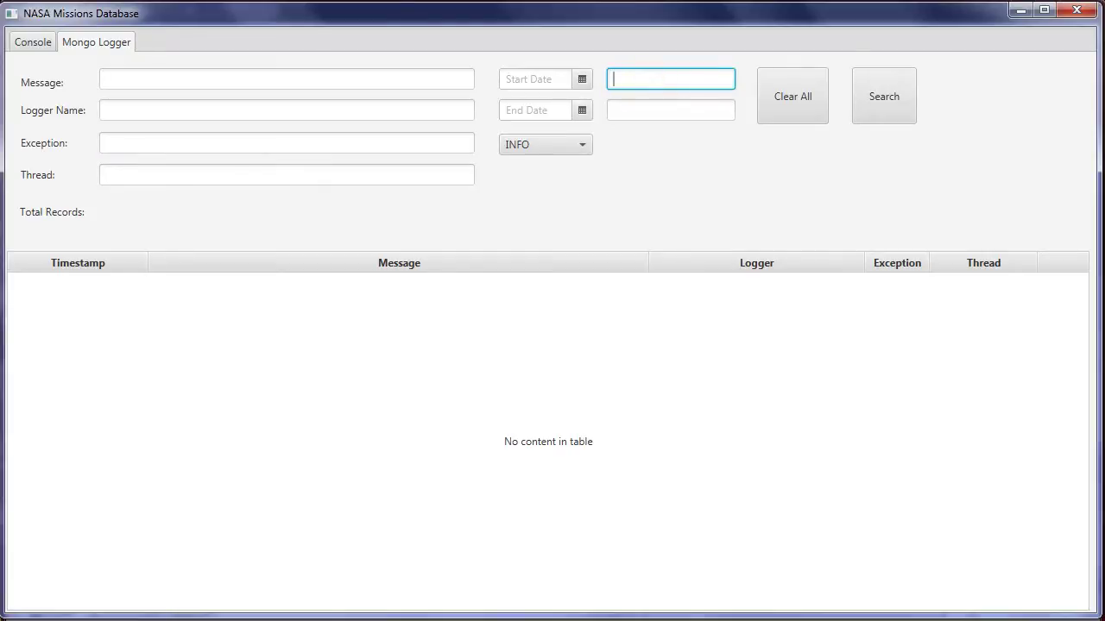
{"action": "left_click", "coordinate": [647, 79]}
{"action": "left_click", "coordinate": [645, 111]}
{"action": "left_click", "coordinate": [552, 145]}
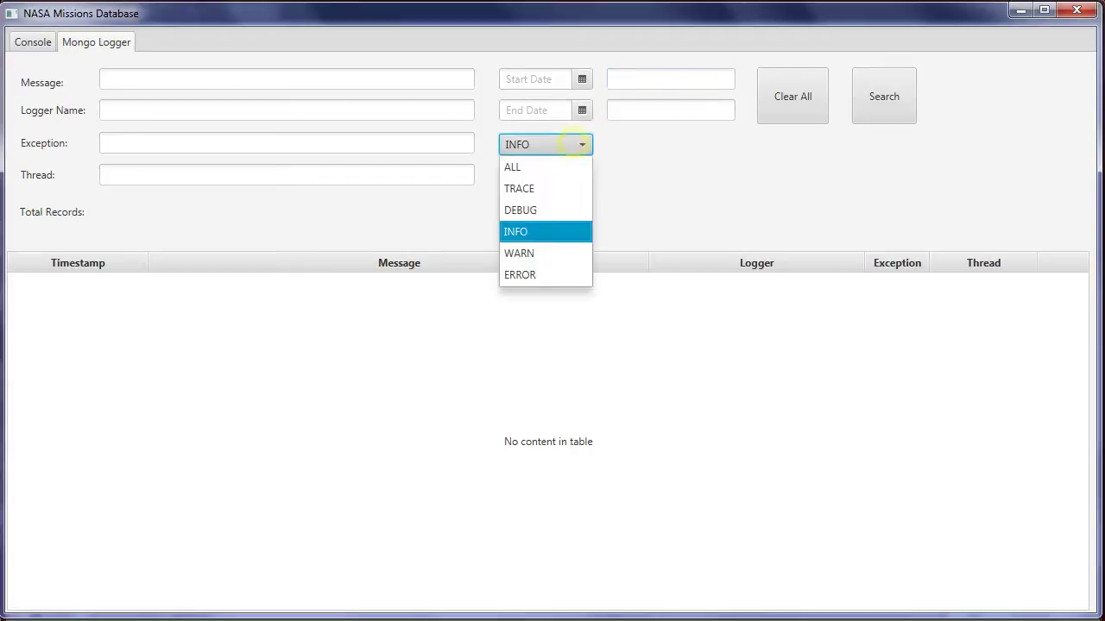
{"action": "left_click", "coordinate": [637, 142]}
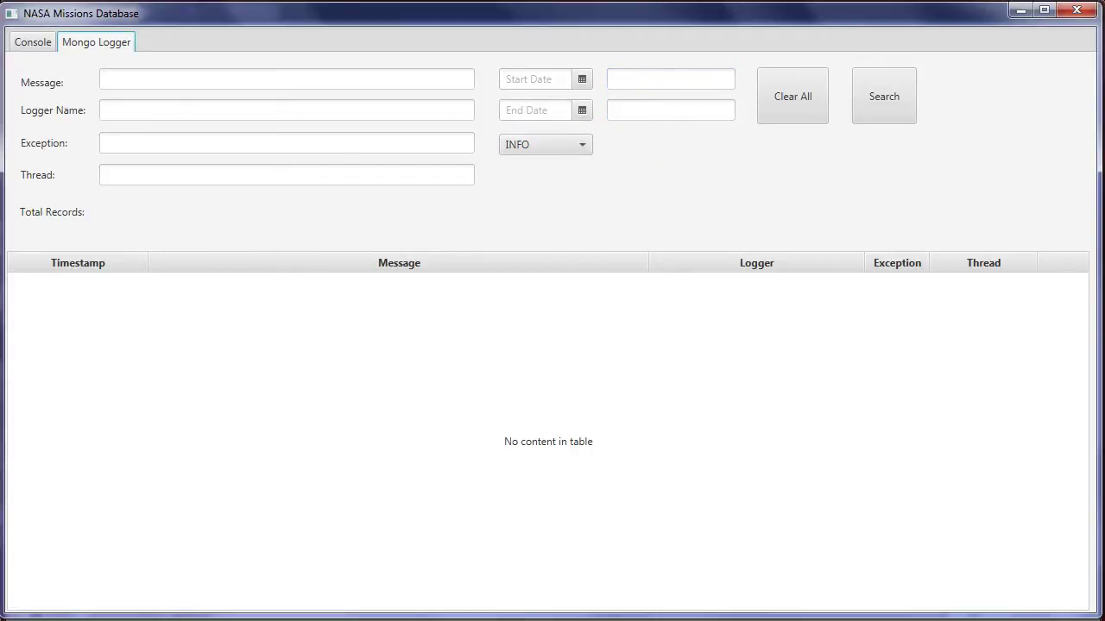
Search the log records at INFO level and widen the Timestamp column enough to show full dates.
{"action": "left_click", "coordinate": [884, 96]}
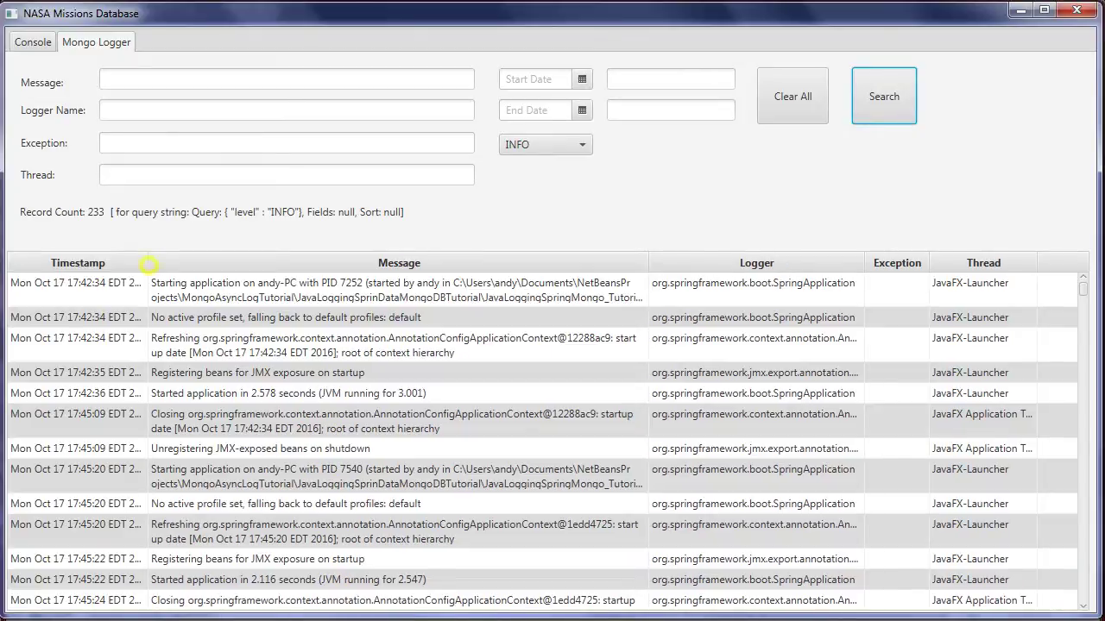
{"action": "left_click_drag", "start_coordinate": [148, 263], "coordinate": [163, 263]}
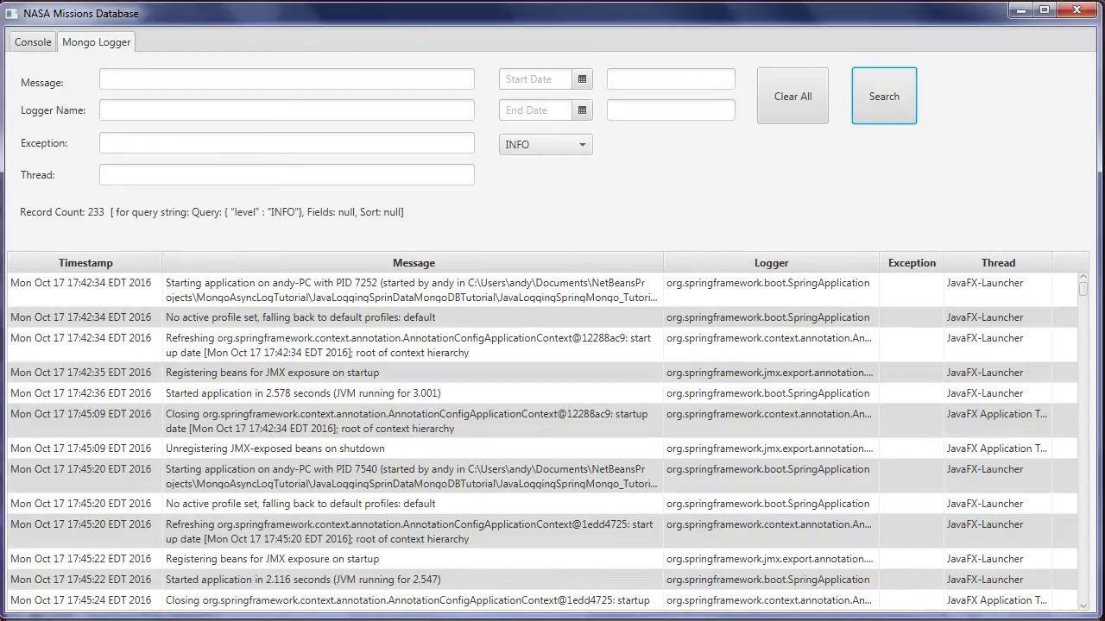
{"action": "left_click", "coordinate": [466, 290]}
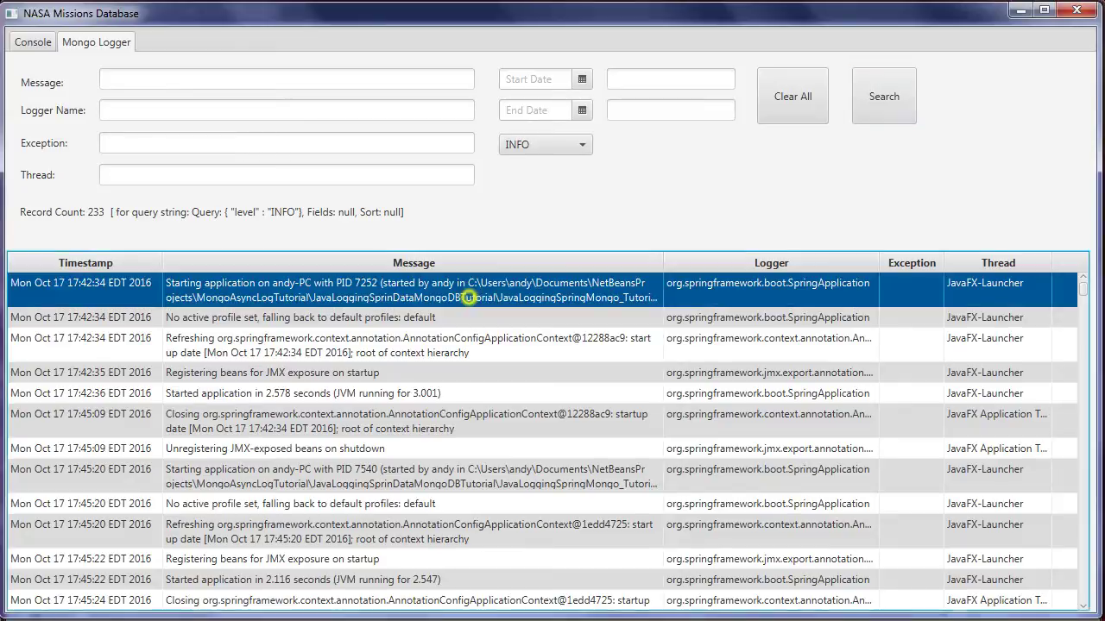
{"action": "left_click", "coordinate": [470, 345]}
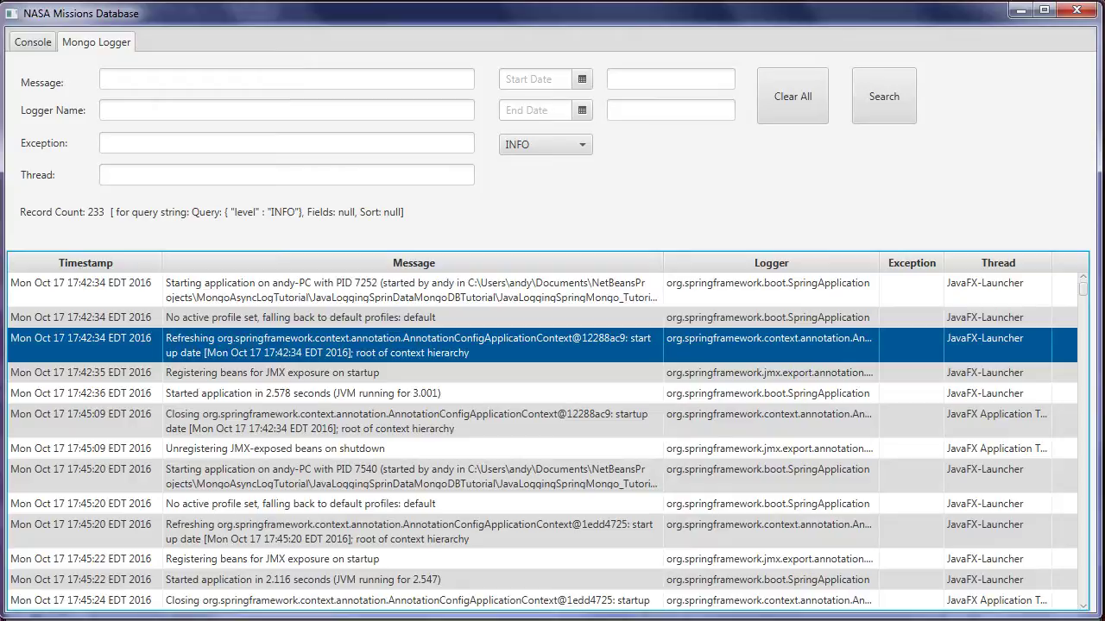
{"action": "left_click", "coordinate": [69, 223]}
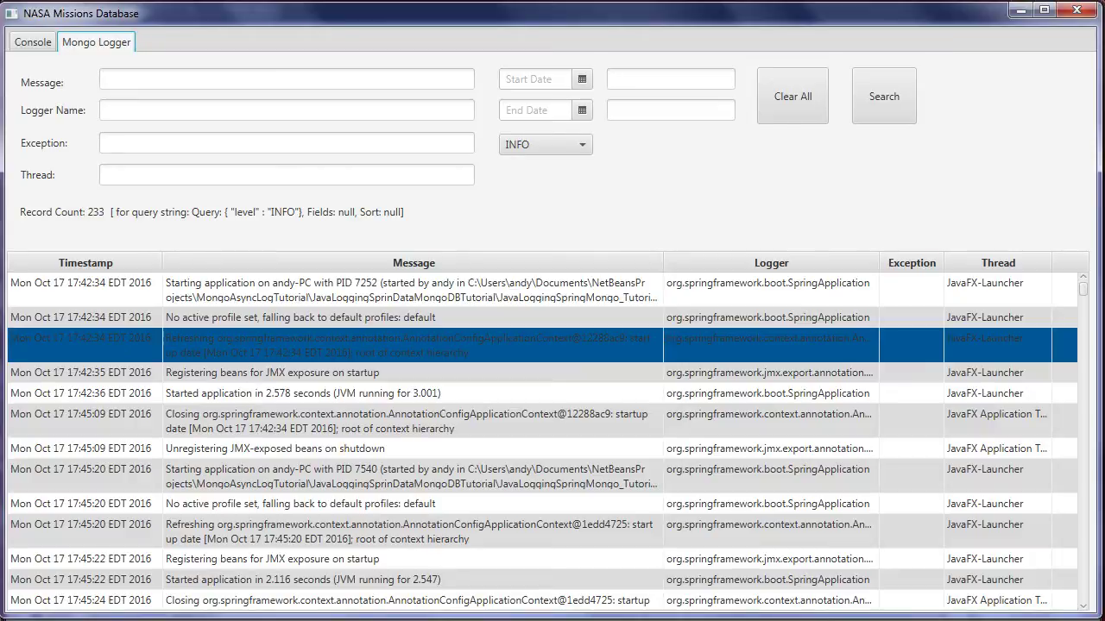
Set the log level filter to ALL, search again and look through the returned log records.
{"action": "left_click", "coordinate": [552, 145]}
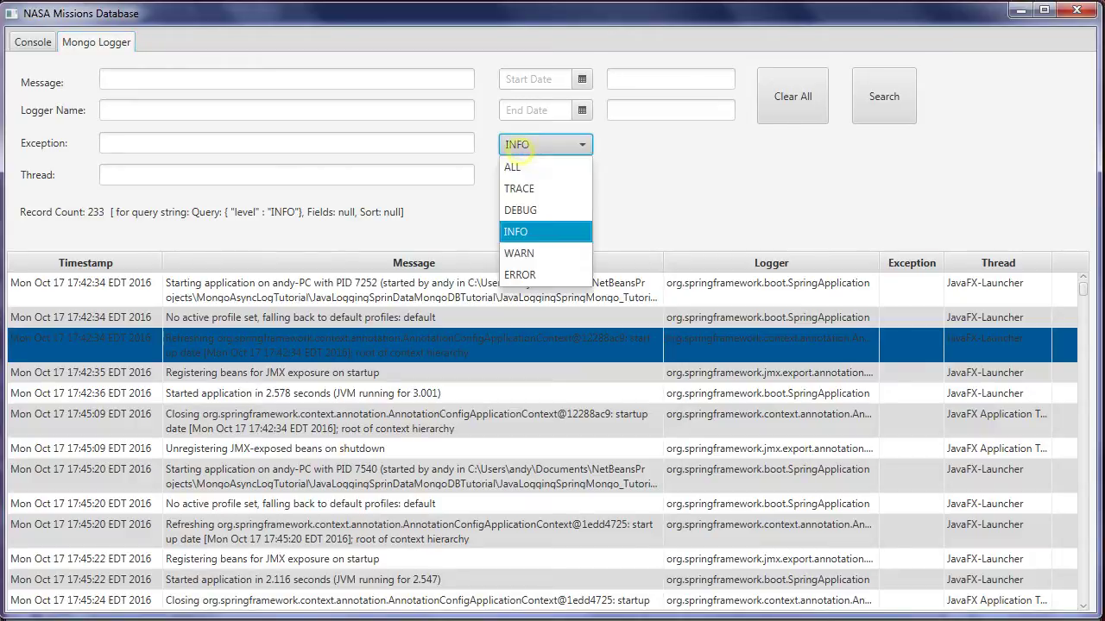
{"action": "left_click", "coordinate": [535, 162]}
{"action": "left_click", "coordinate": [884, 97]}
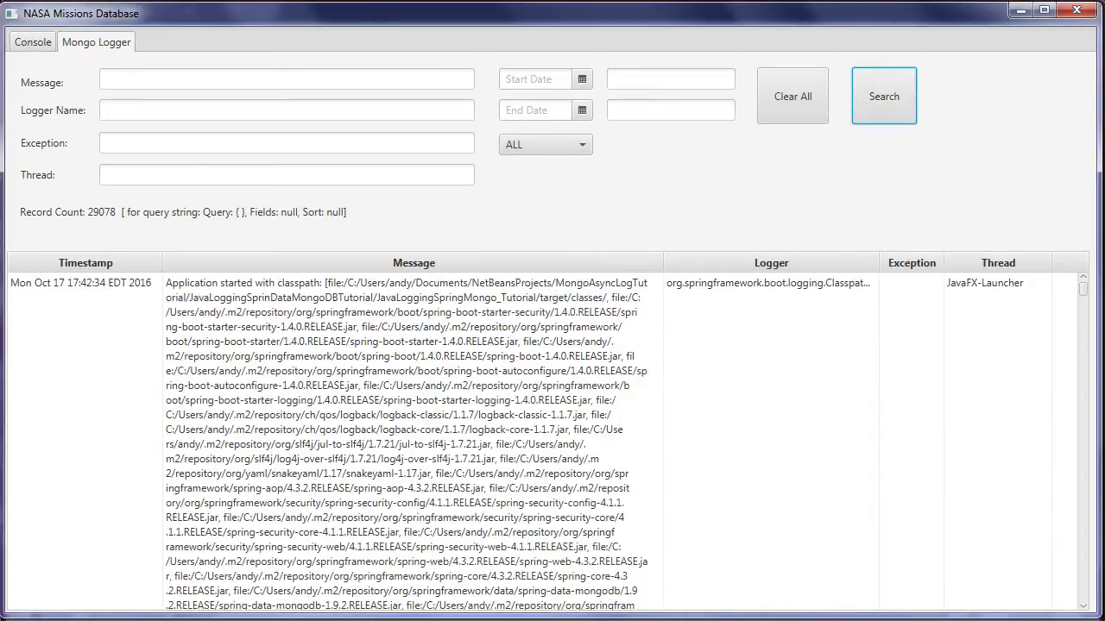
{"action": "scroll", "coordinate": [542, 440], "scroll_direction": "down", "scroll_amount": 10}
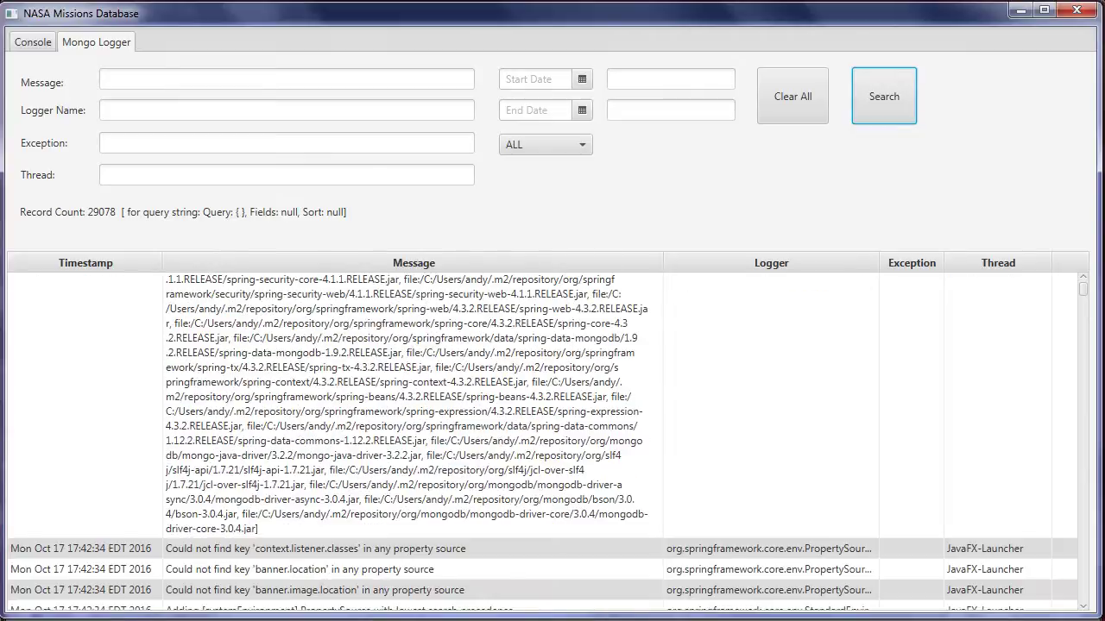
Search the log records for messages containing "mongo".
{"action": "left_click", "coordinate": [306, 80]}
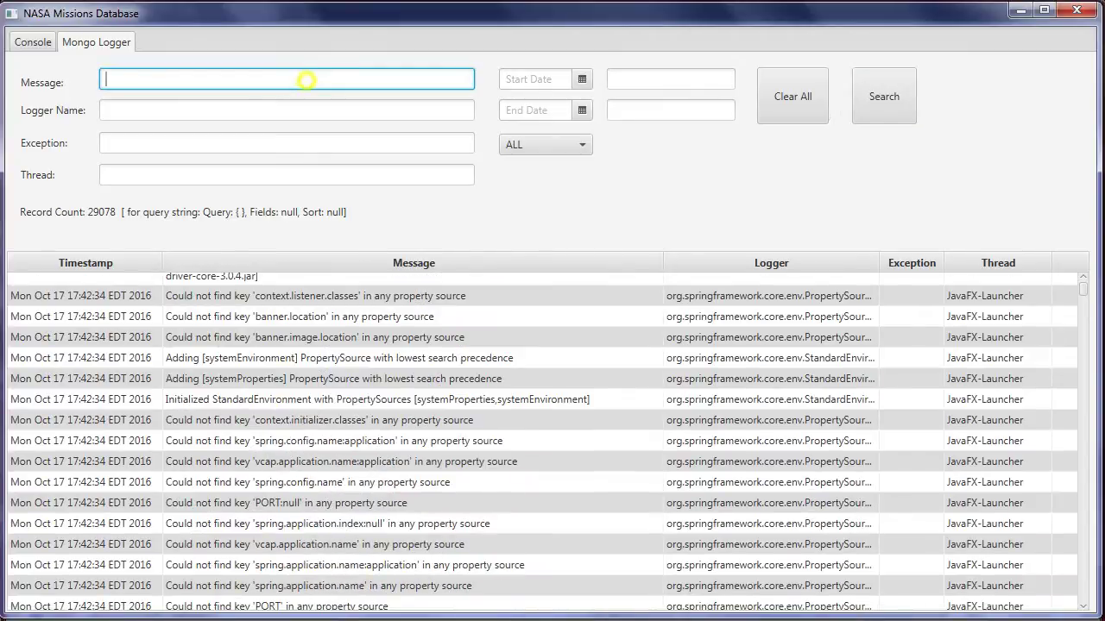
{"action": "type", "text": "mongo"}
{"action": "left_click", "coordinate": [884, 96]}
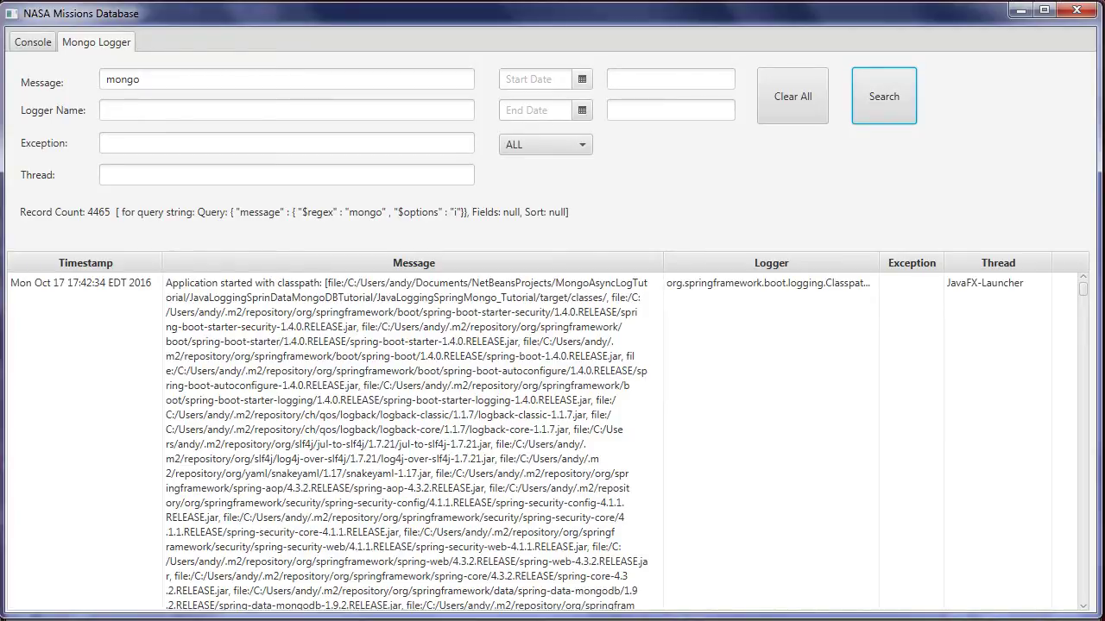
Restrict the log search to the dates 17/10/2016 through 18/10/2016 and run it.
{"action": "left_click", "coordinate": [581, 78]}
{"action": "left_click", "coordinate": [538, 214]}
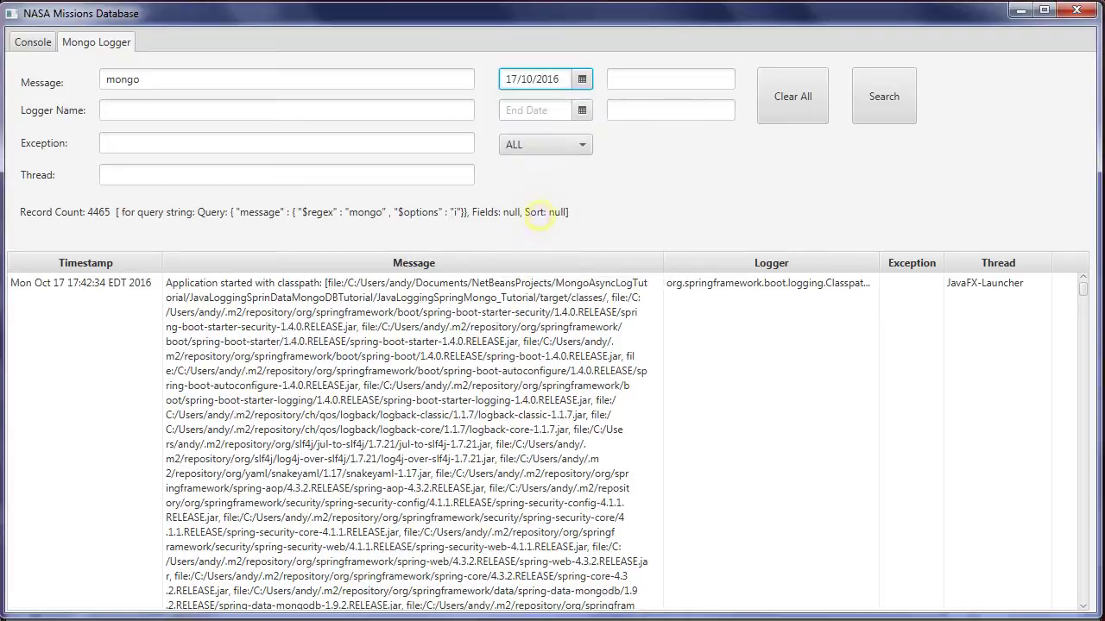
{"action": "left_click", "coordinate": [582, 109]}
{"action": "left_click", "coordinate": [559, 247]}
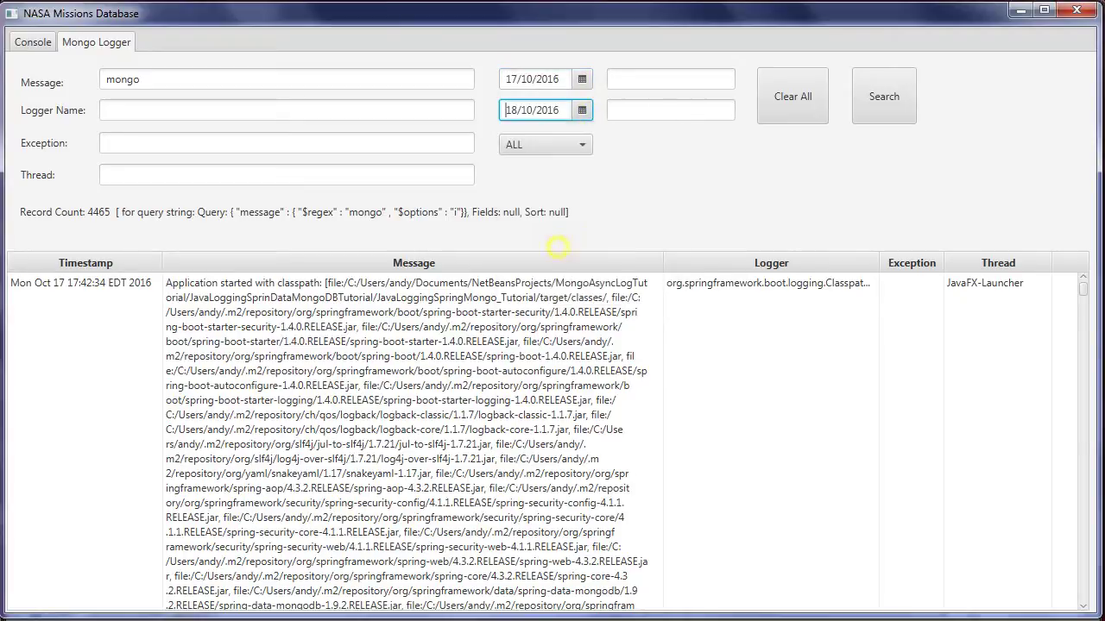
{"action": "left_click", "coordinate": [884, 96]}
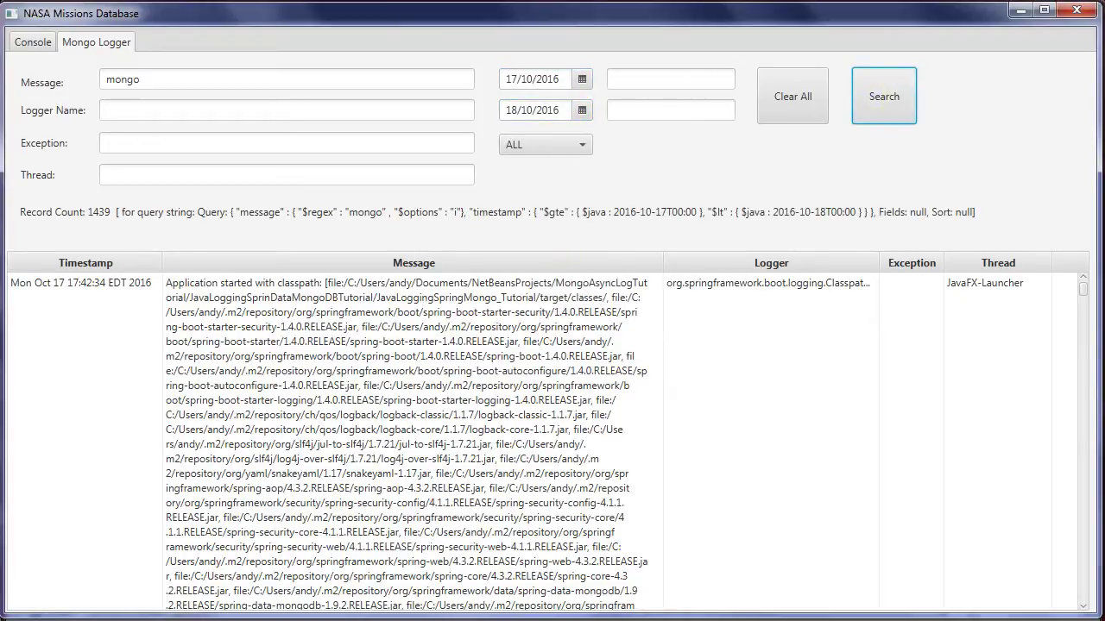
{"action": "left_click", "coordinate": [104, 220]}
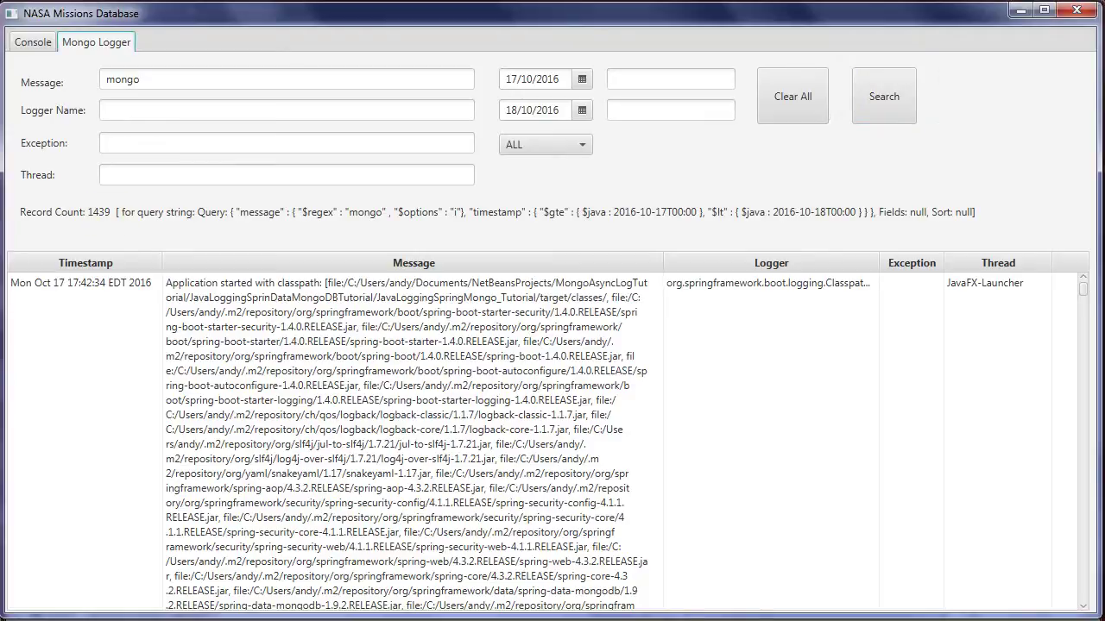
Set the start time of the log search to 18:00 and rerun the search.
{"action": "left_click", "coordinate": [713, 78]}
{"action": "left_click", "coordinate": [709, 110]}
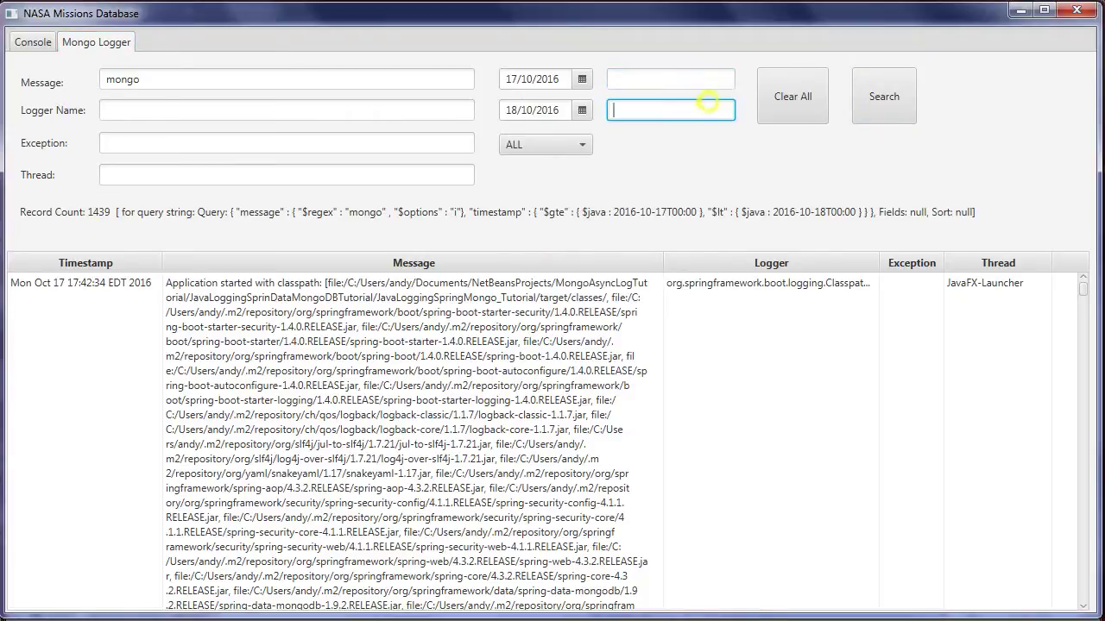
{"action": "left_click", "coordinate": [668, 219]}
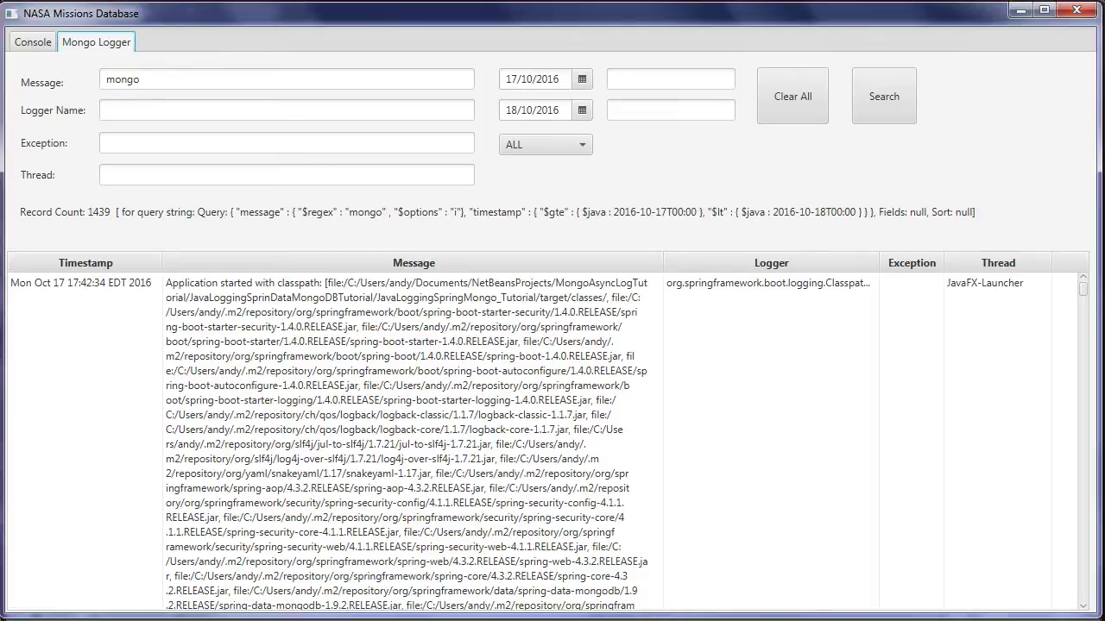
{"action": "left_click", "coordinate": [646, 81]}
{"action": "type", "text": "18:"}
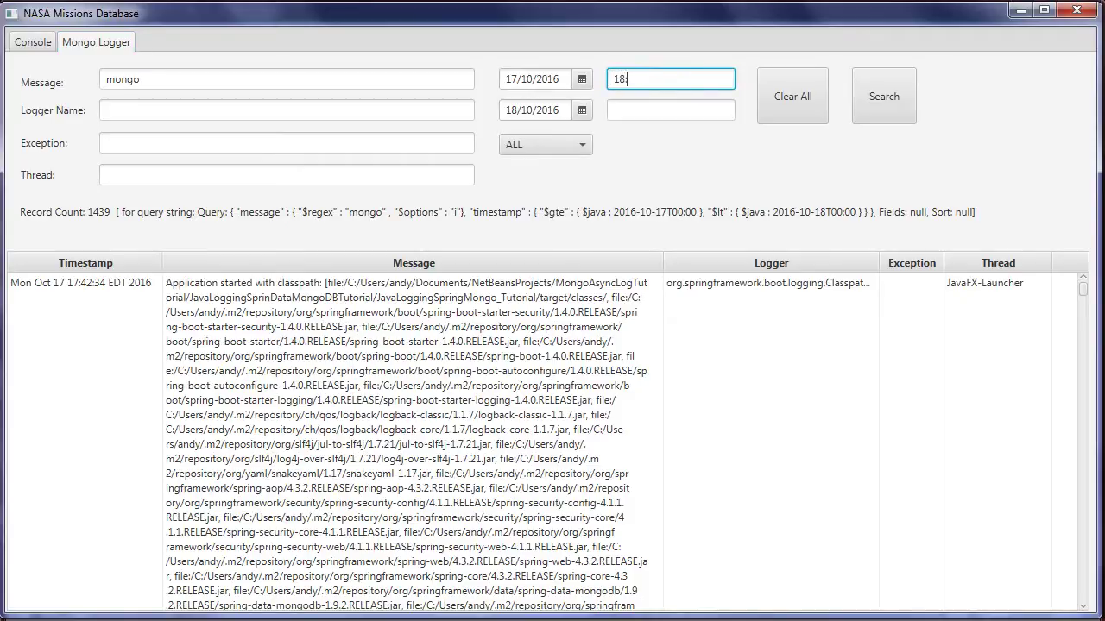
{"action": "type", "text": "00"}
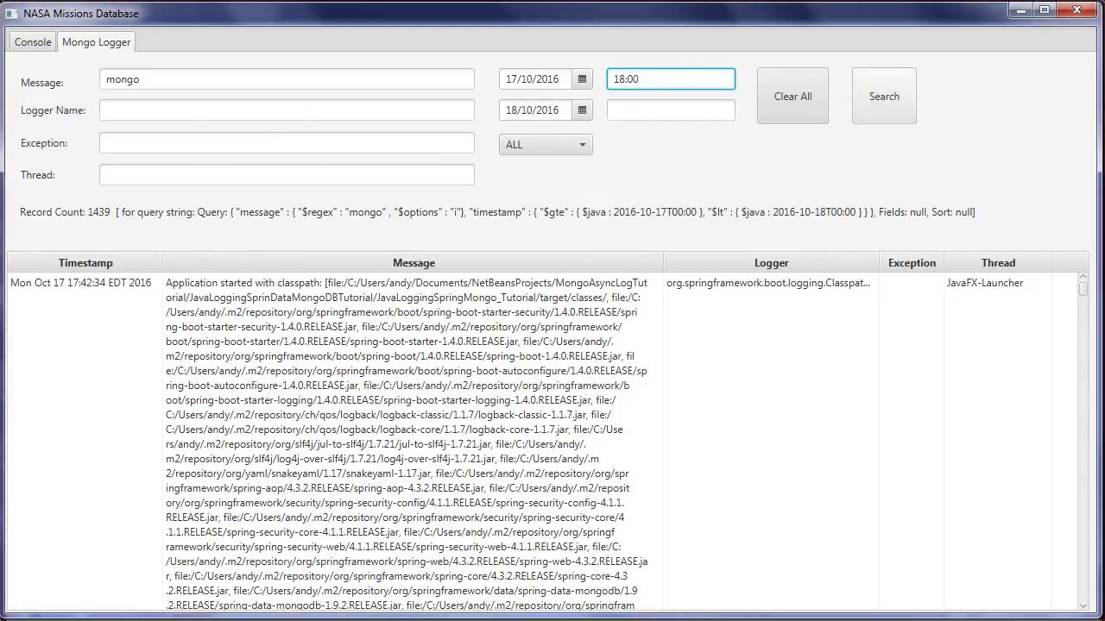
{"action": "left_click", "coordinate": [883, 96]}
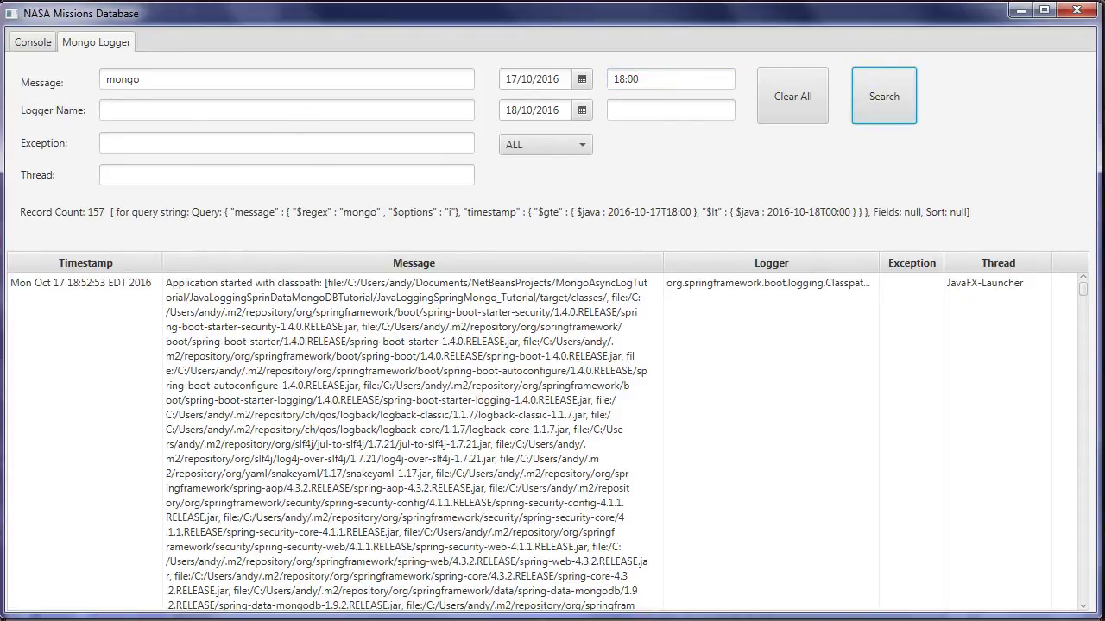
{"action": "key", "text": "Tab"}
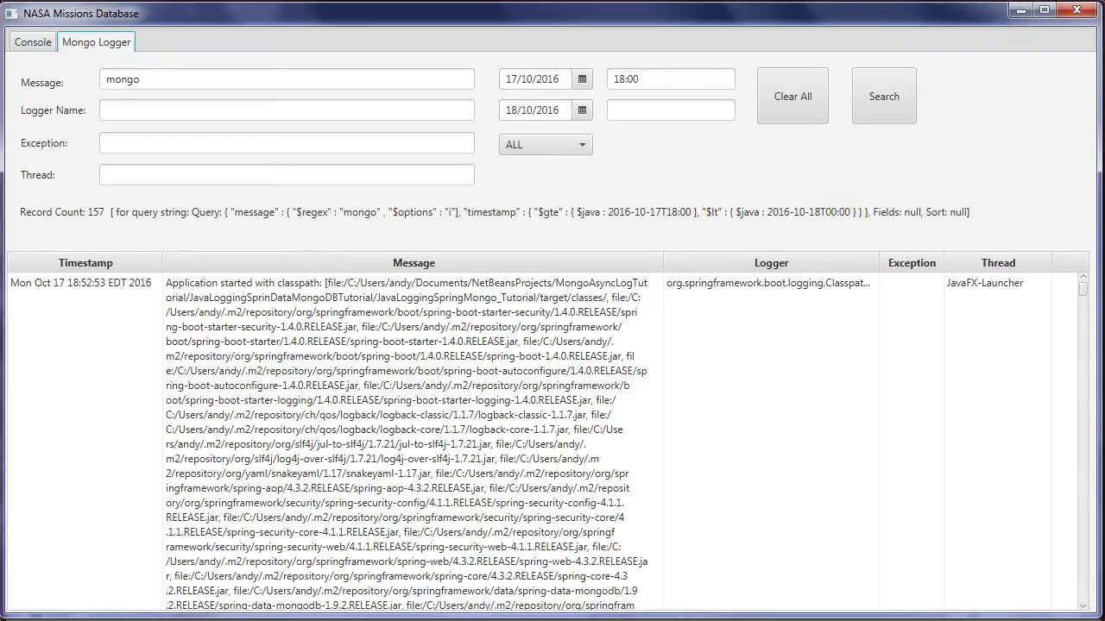
Set the end time of the log search to 18:00:30 and rerun the search.
{"action": "left_click", "coordinate": [636, 109]}
{"action": "type", "text": "18:00"}
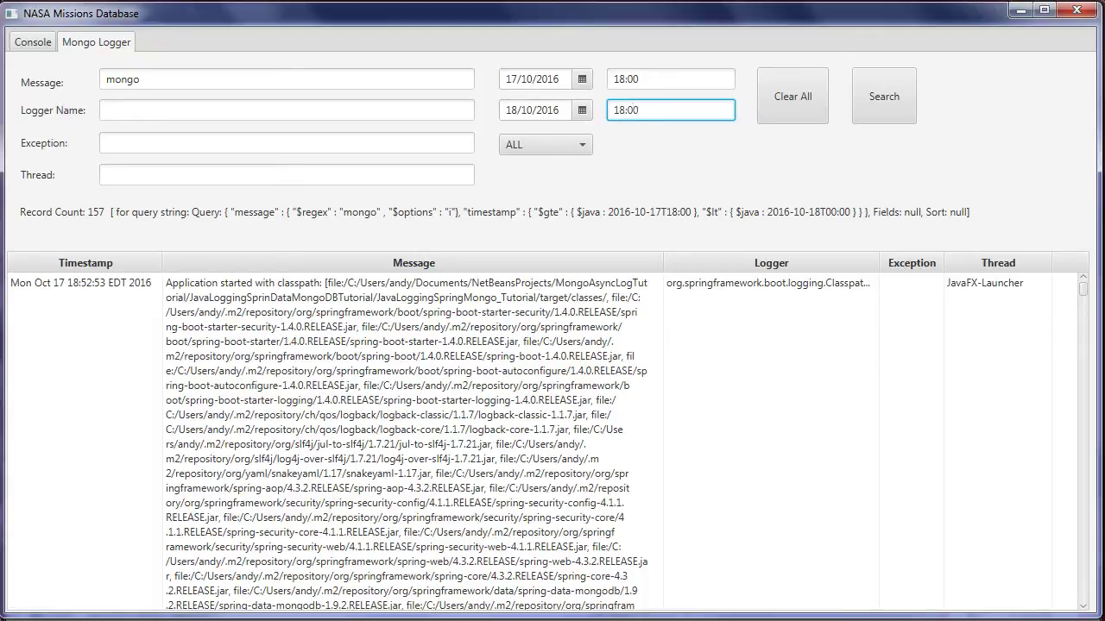
{"action": "type", "text": ":30"}
{"action": "left_click", "coordinate": [880, 90]}
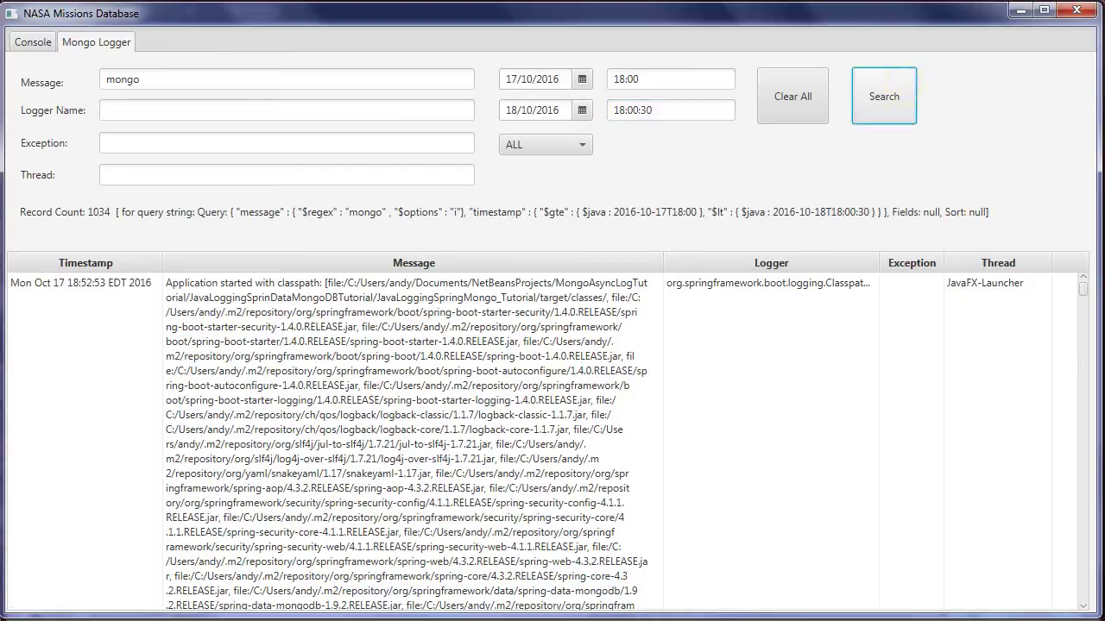
{"action": "key", "text": "Tab"}
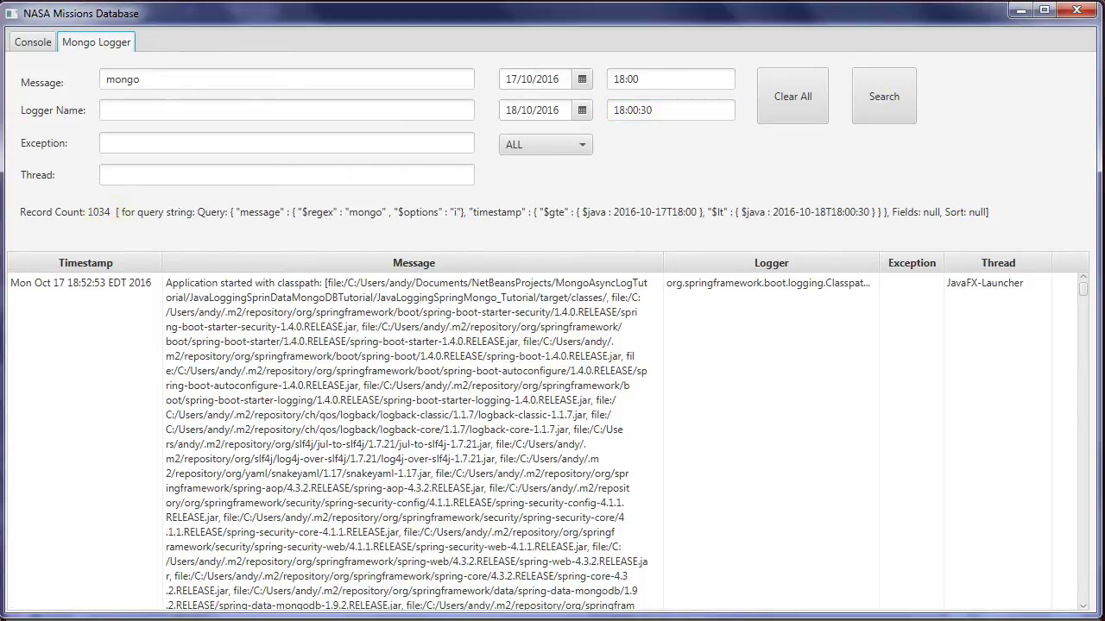
{"action": "left_click", "coordinate": [861, 220]}
Review the remaining logger name, exception, thread and level filters, and clear all search criteria.
{"action": "left_click", "coordinate": [367, 107]}
{"action": "left_click", "coordinate": [360, 140]}
{"action": "left_click", "coordinate": [360, 176]}
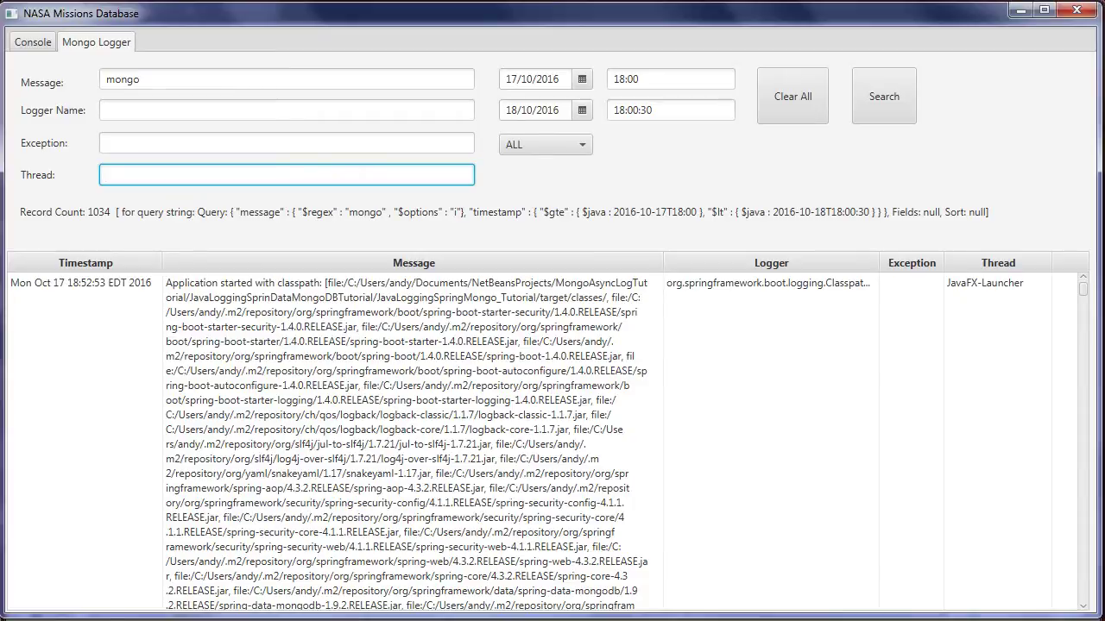
{"action": "left_click", "coordinate": [546, 144]}
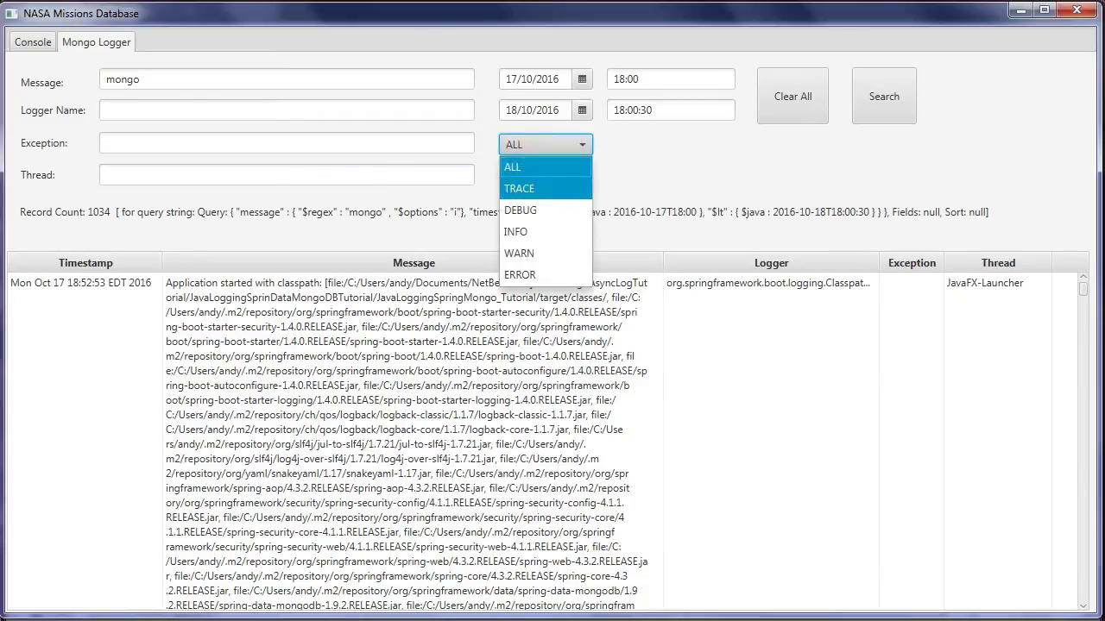
{"action": "left_click", "coordinate": [663, 177]}
{"action": "left_click", "coordinate": [792, 95]}
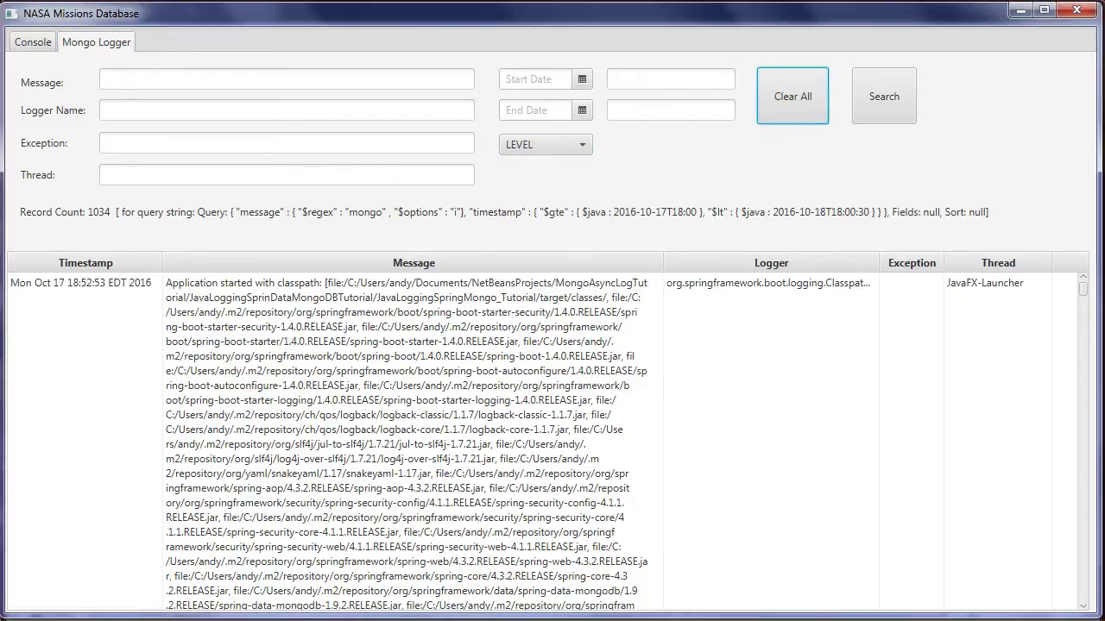
Filter the log records by the ERROR level and run the search.
{"action": "left_click", "coordinate": [545, 145]}
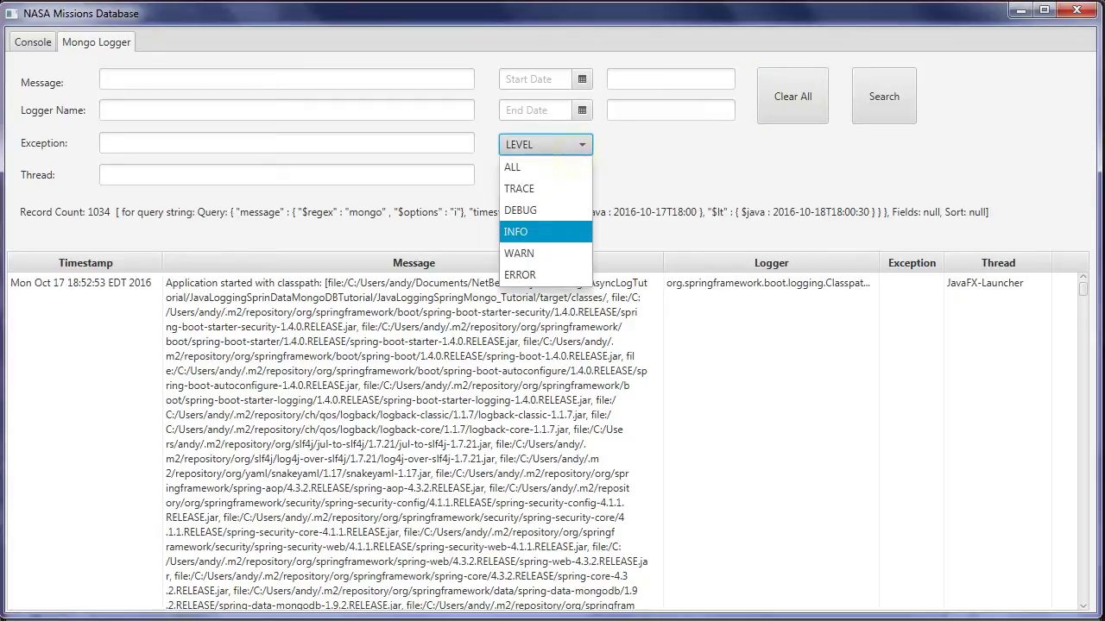
{"action": "left_click", "coordinate": [556, 272]}
{"action": "left_click", "coordinate": [882, 96]}
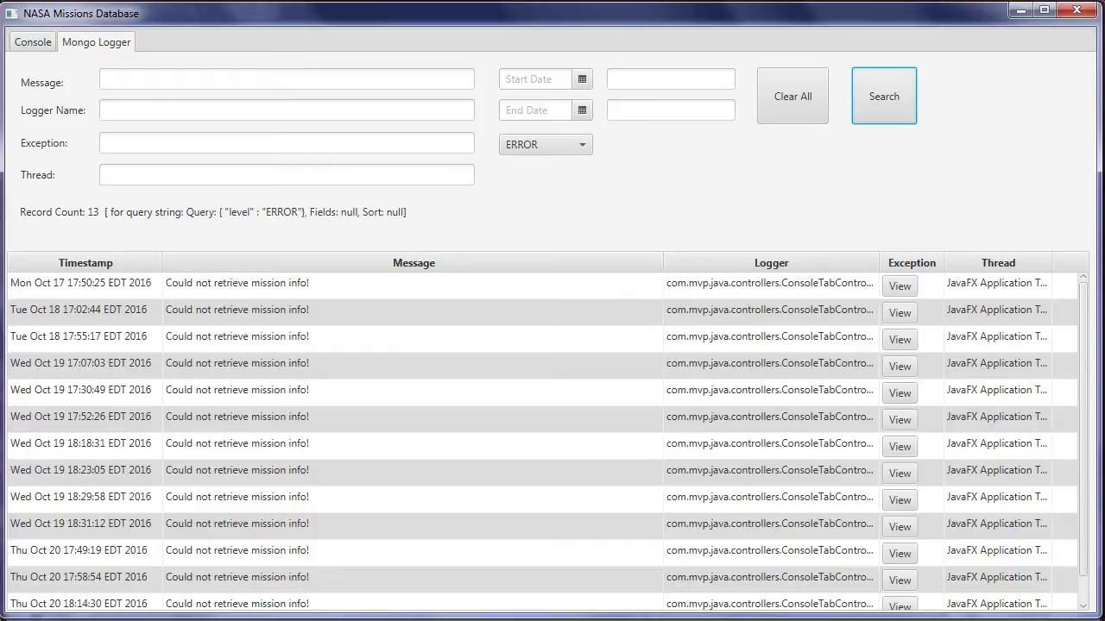
Open the exception of the first ERROR record, expand its details to read through the stack trace, and close it.
{"action": "left_click", "coordinate": [899, 286]}
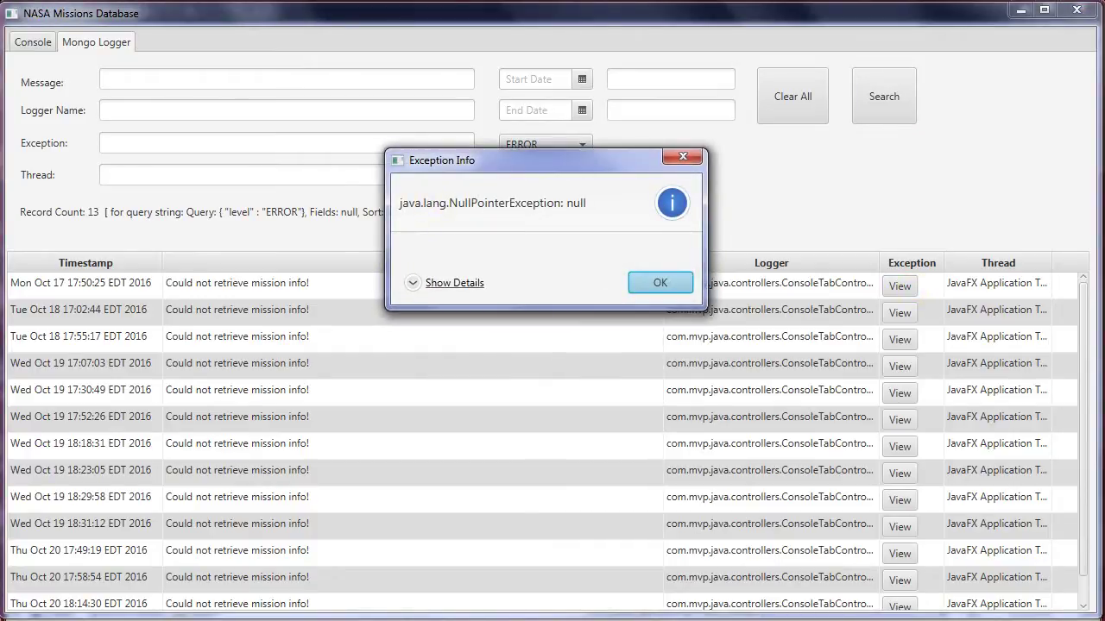
{"action": "left_click", "coordinate": [435, 283]}
{"action": "mouse_move", "coordinate": [397, 159]}
{"action": "left_mouse_down"}
{"action": "mouse_move", "coordinate": [148, 49]}
{"action": "mouse_move", "coordinate": [32, 49]}
{"action": "mouse_move", "coordinate": [68, 54]}
{"action": "left_mouse_up"}
{"action": "scroll", "coordinate": [449, 315], "scroll_direction": "down", "scroll_amount": 3}
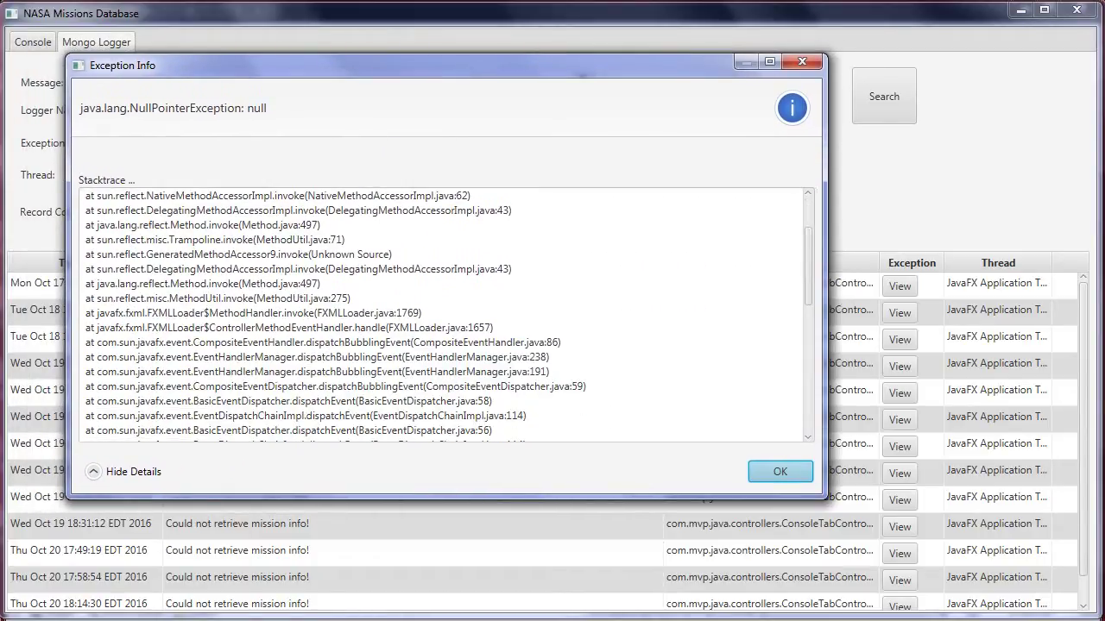
{"action": "scroll", "coordinate": [449, 315], "scroll_direction": "up", "scroll_amount": 3}
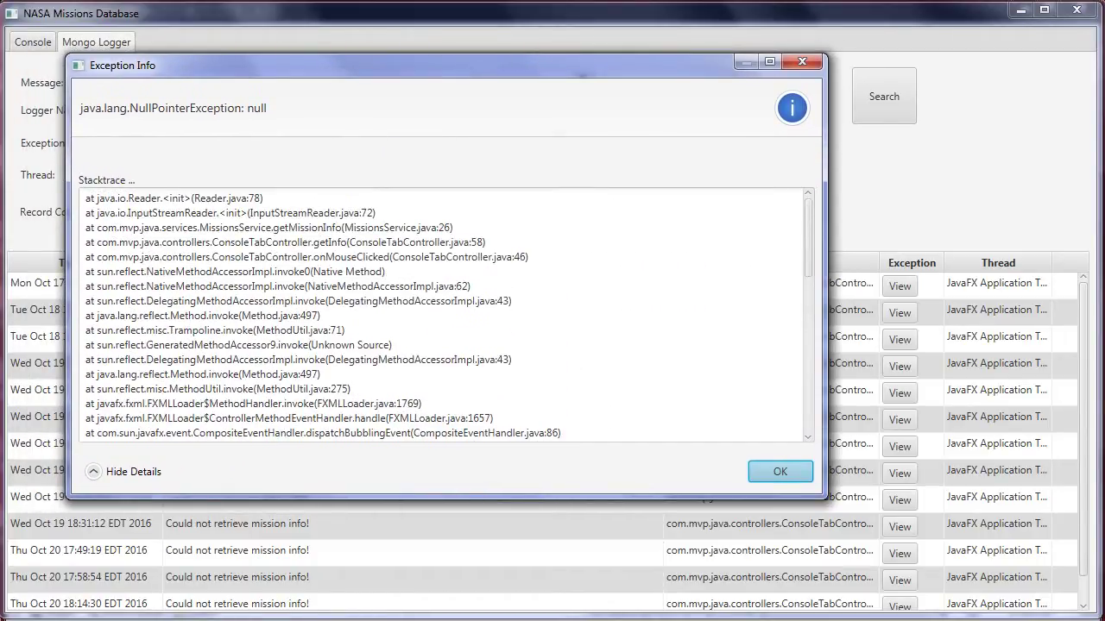
{"action": "left_click", "coordinate": [779, 471]}
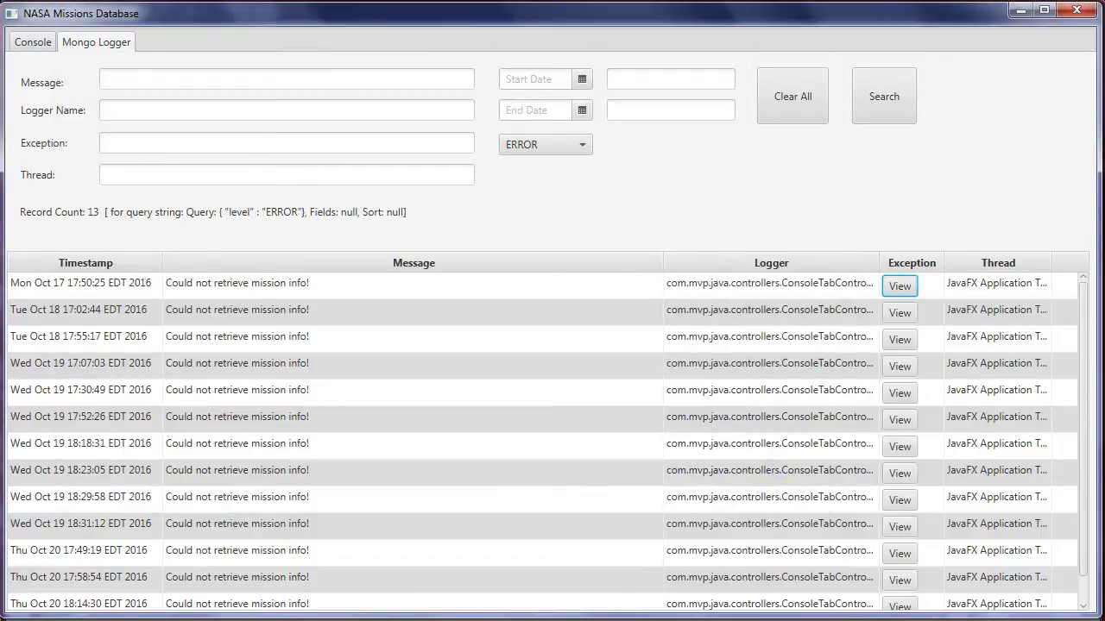
Minimize the NASA Missions Database window to return to NetBeans and highlight the word MongoDB in the outline file.
{"action": "left_click", "coordinate": [419, 143]}
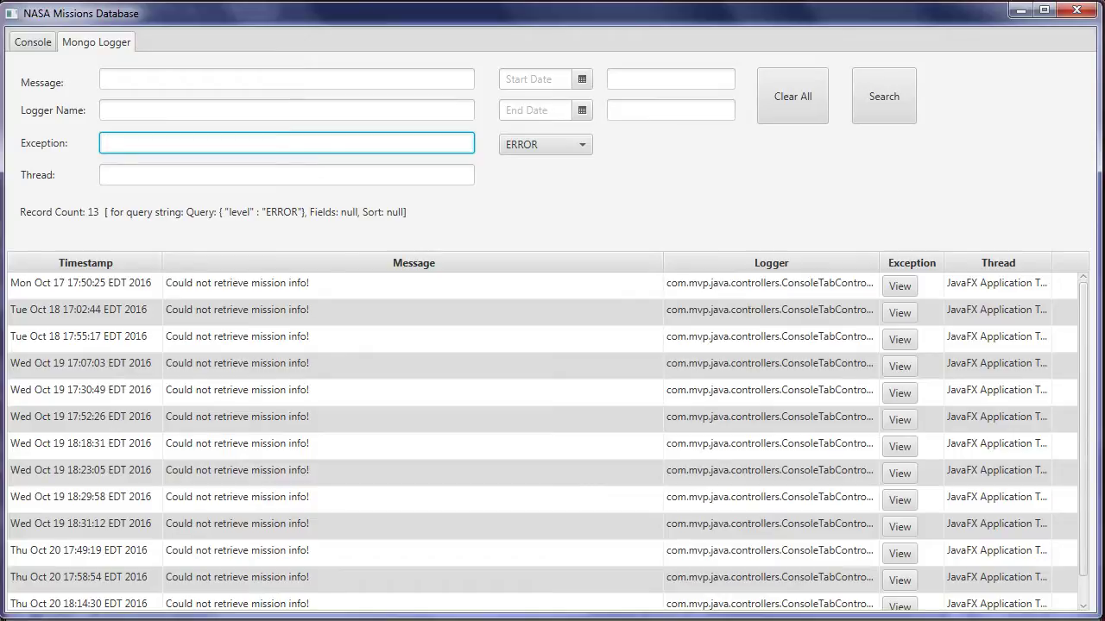
{"action": "left_click", "coordinate": [665, 185]}
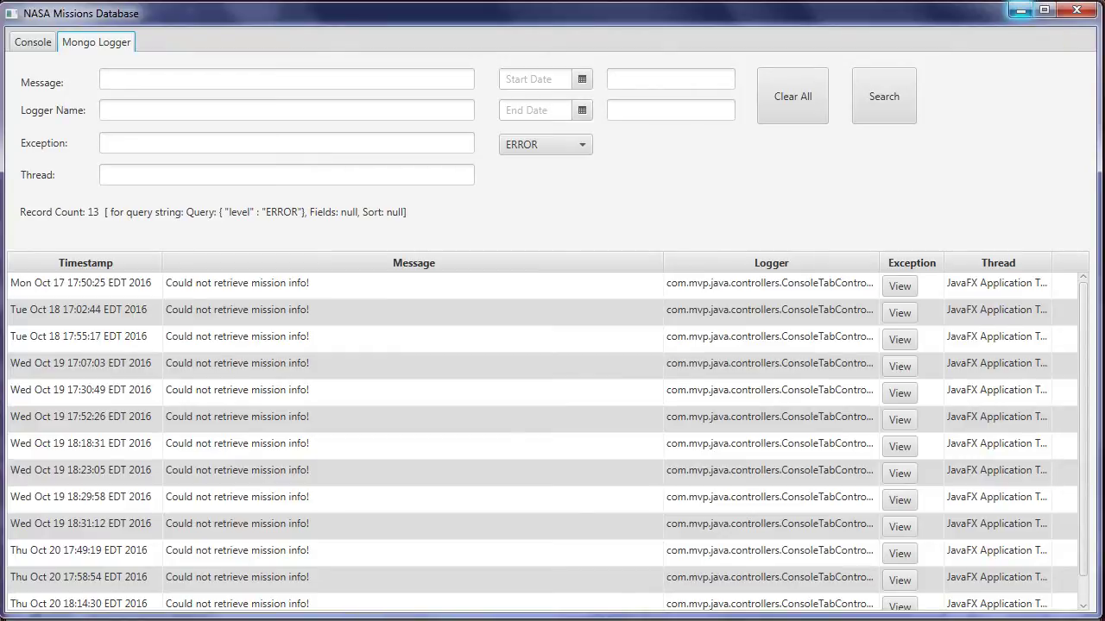
{"action": "left_click", "coordinate": [1021, 11]}
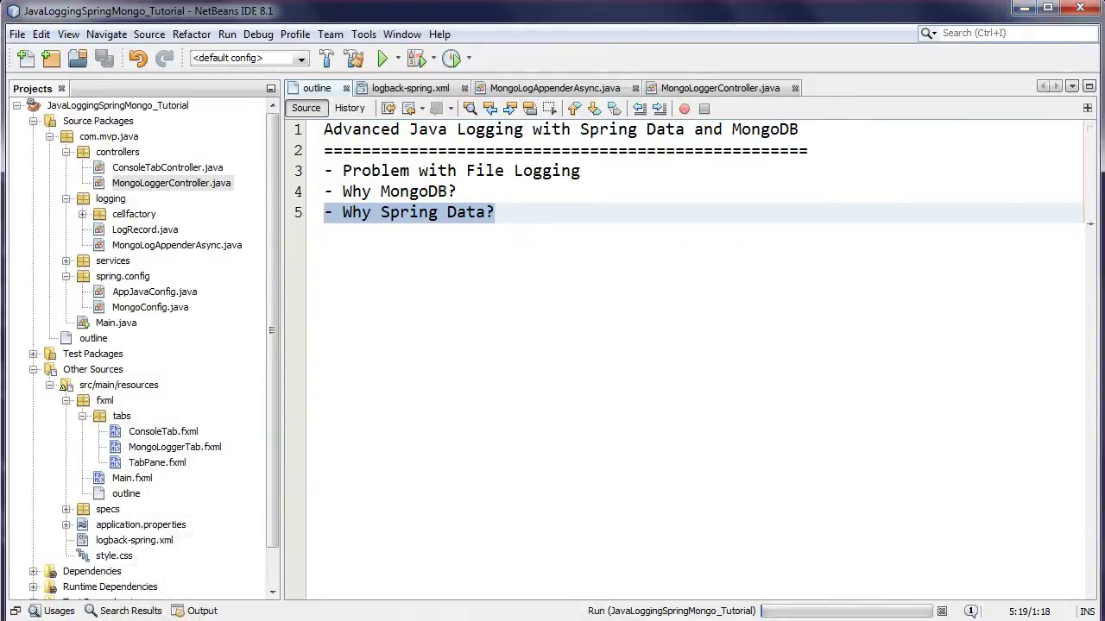
{"action": "left_click", "coordinate": [430, 244]}
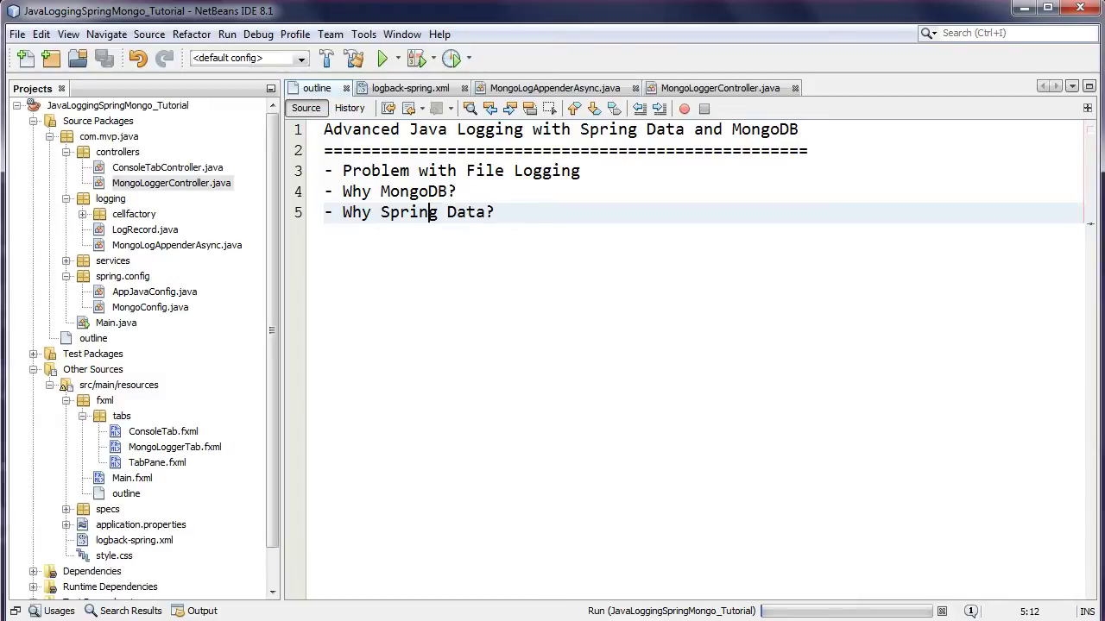
{"action": "double_click", "coordinate": [424, 191]}
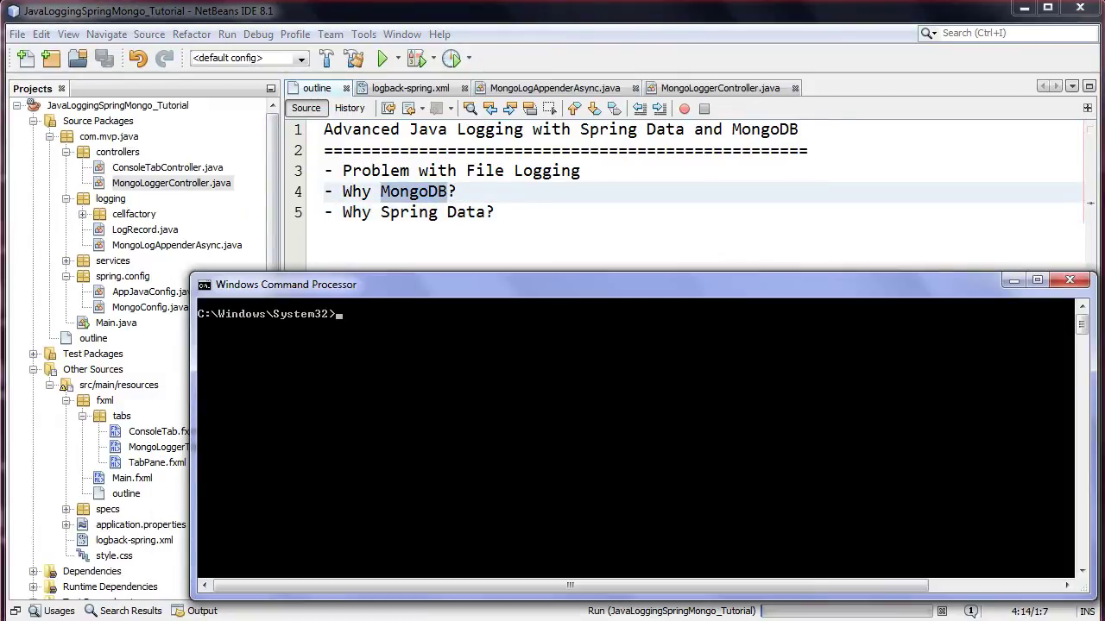
Start the MongoDB shell from the Windows command prompt with the command mongo.
{"action": "left_click", "coordinate": [338, 493]}
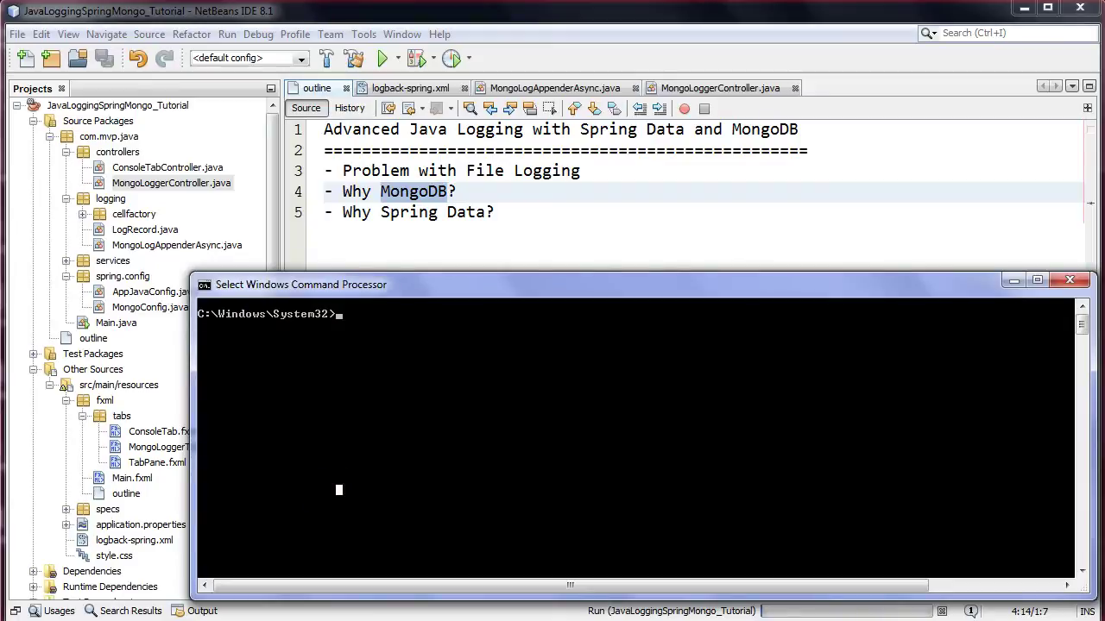
{"action": "type", "text": "mongo"}
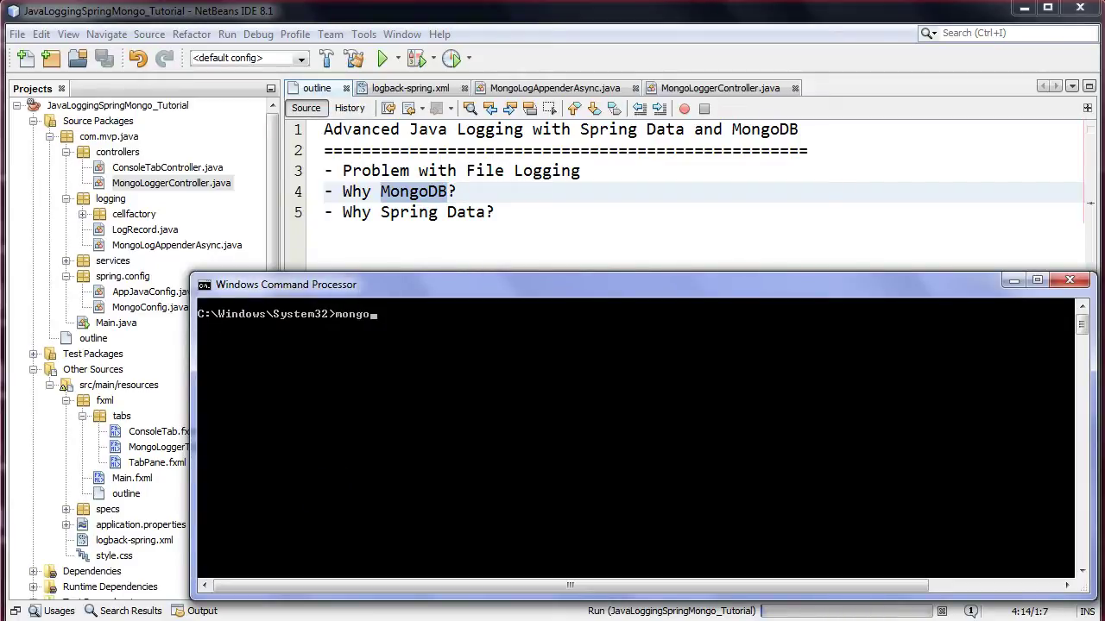
{"action": "key", "text": "Return"}
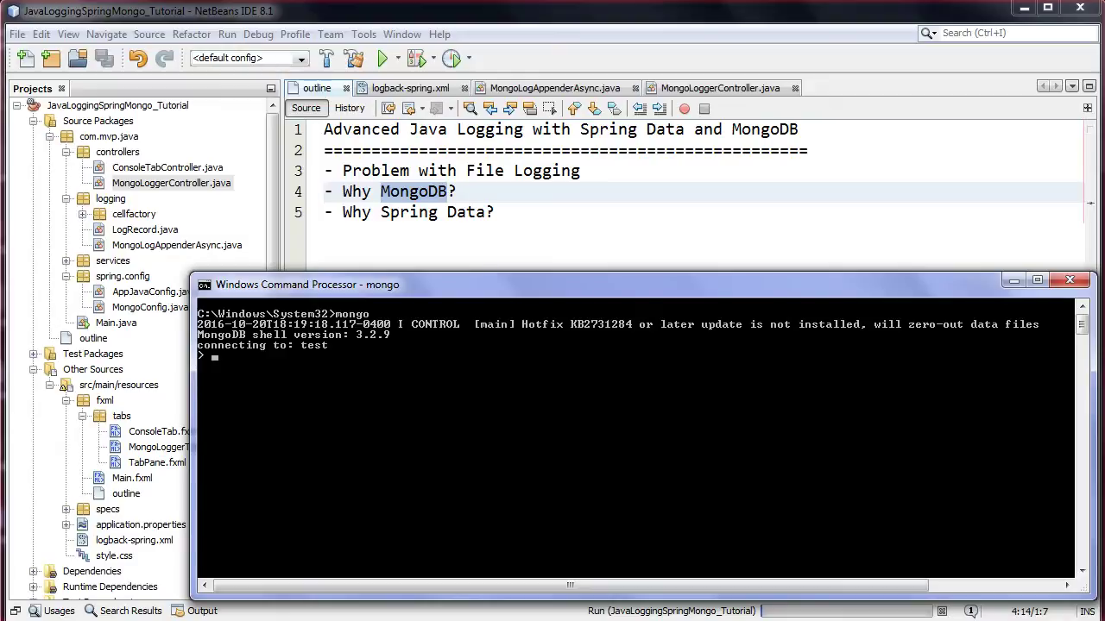
Write db.runCommand({"convertToCapped": "log", size: 104857600}) at the MongoDB shell prompt and highlight its convertToCapped and size parts.
{"action": "type", "text": "db.runCommand({\"convertToCapped\": \"log\", size: 104857600})"}
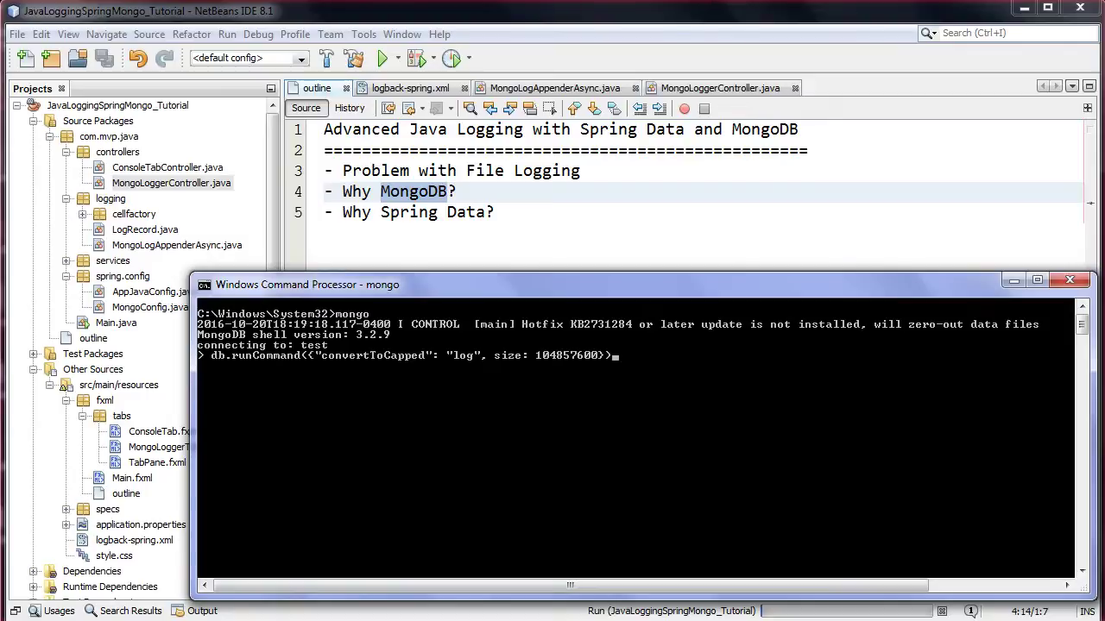
{"action": "left_click", "coordinate": [215, 356]}
{"action": "left_click_drag", "start_coordinate": [215, 355], "coordinate": [446, 356]}
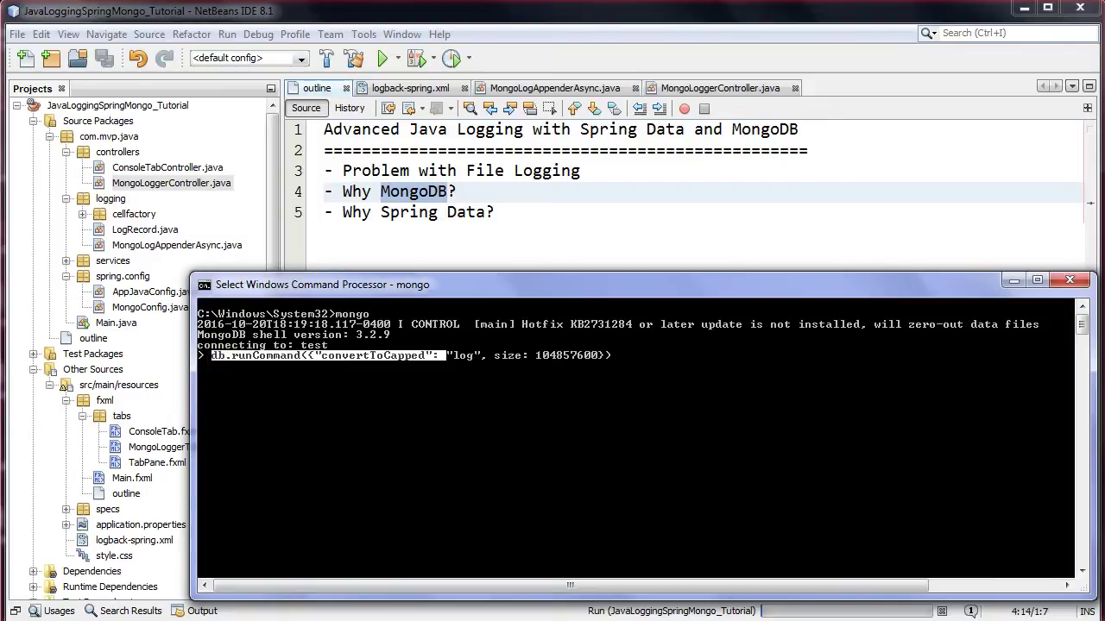
{"action": "left_click", "coordinate": [344, 355]}
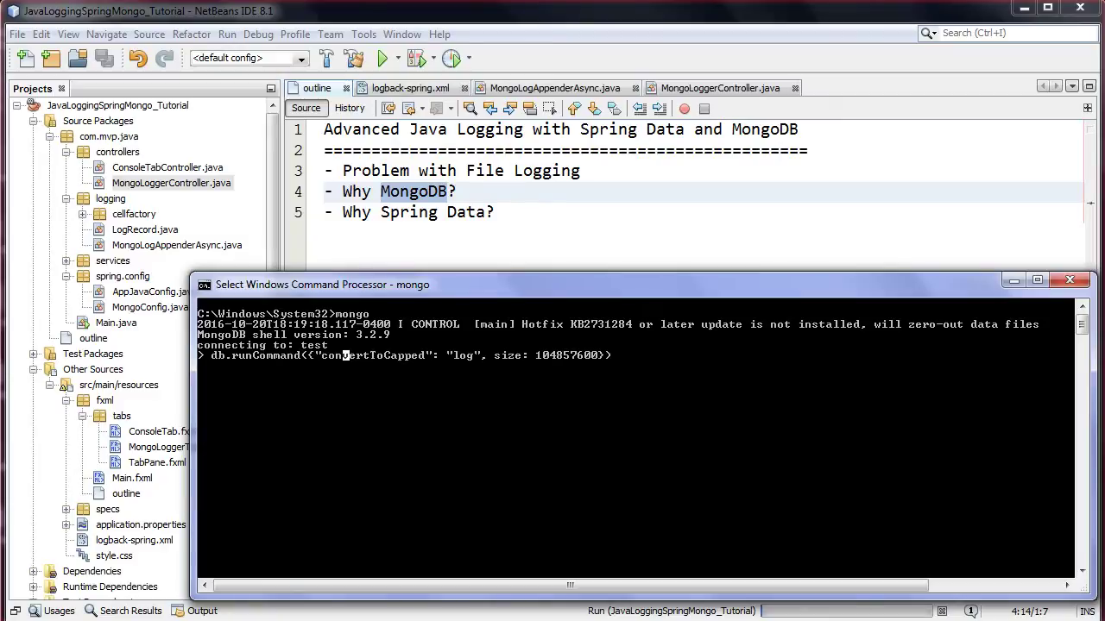
{"action": "left_click_drag", "start_coordinate": [493, 356], "coordinate": [535, 356]}
{"action": "left_click", "coordinate": [504, 356]}
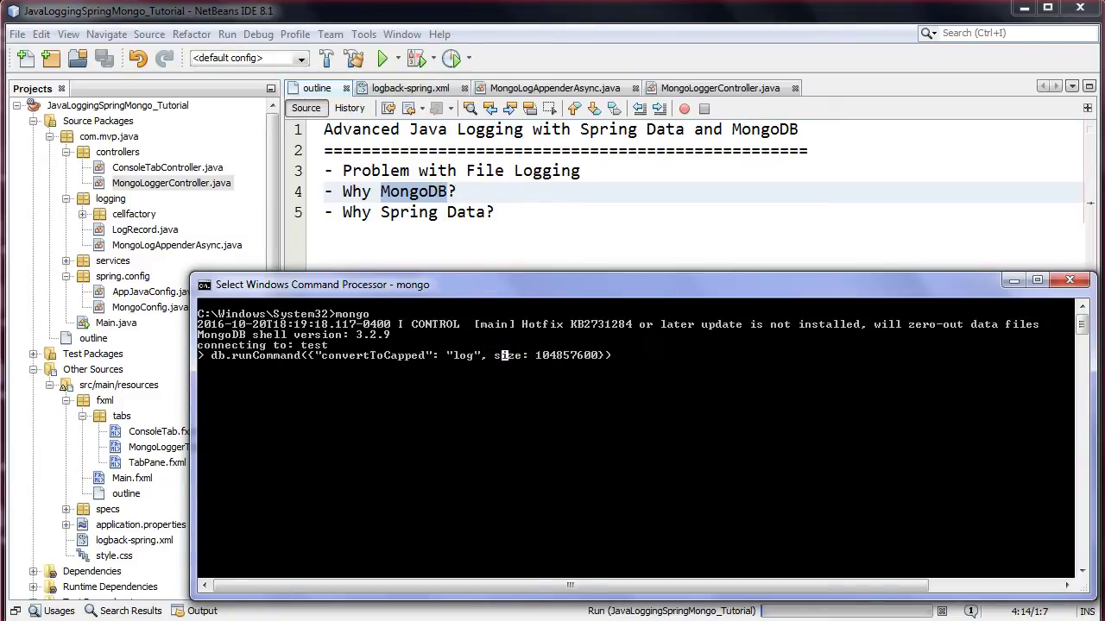